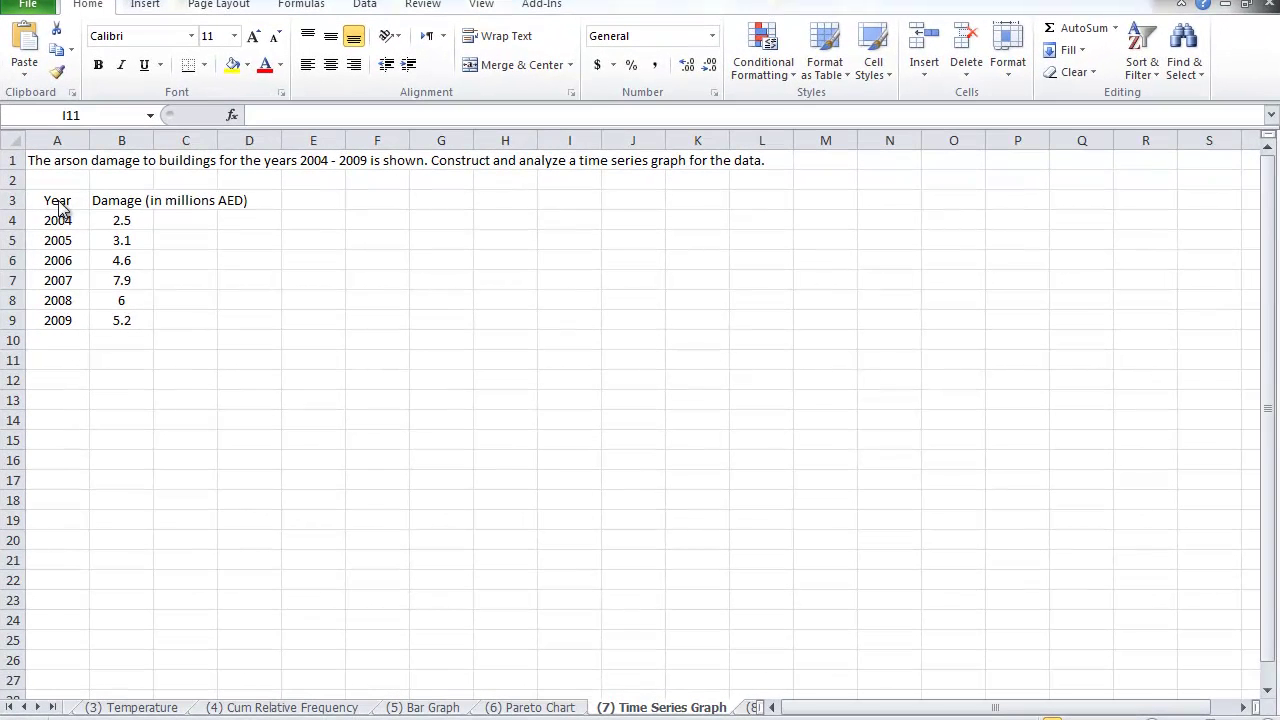
Select the Year and Damage data in cells A3:B9
drag(57, 200, 125, 320)
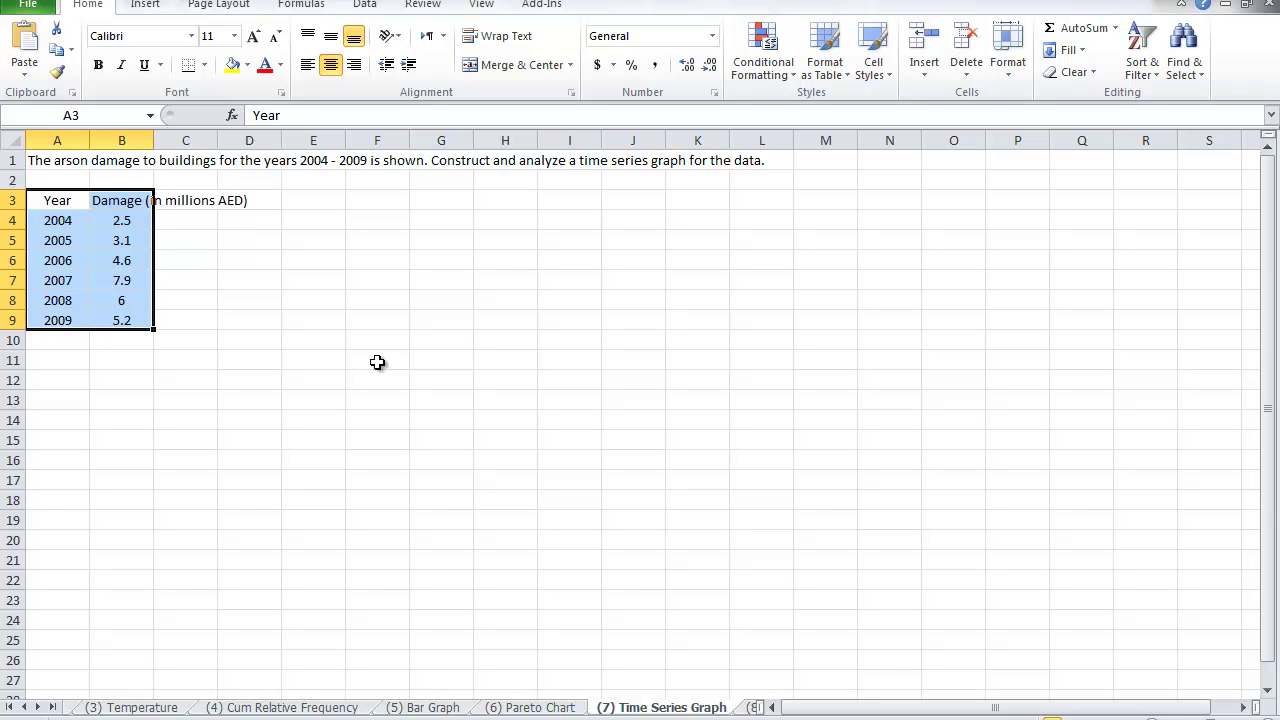
Bring up the Scatter chart choices from the Insert ribbon
click(146, 6)
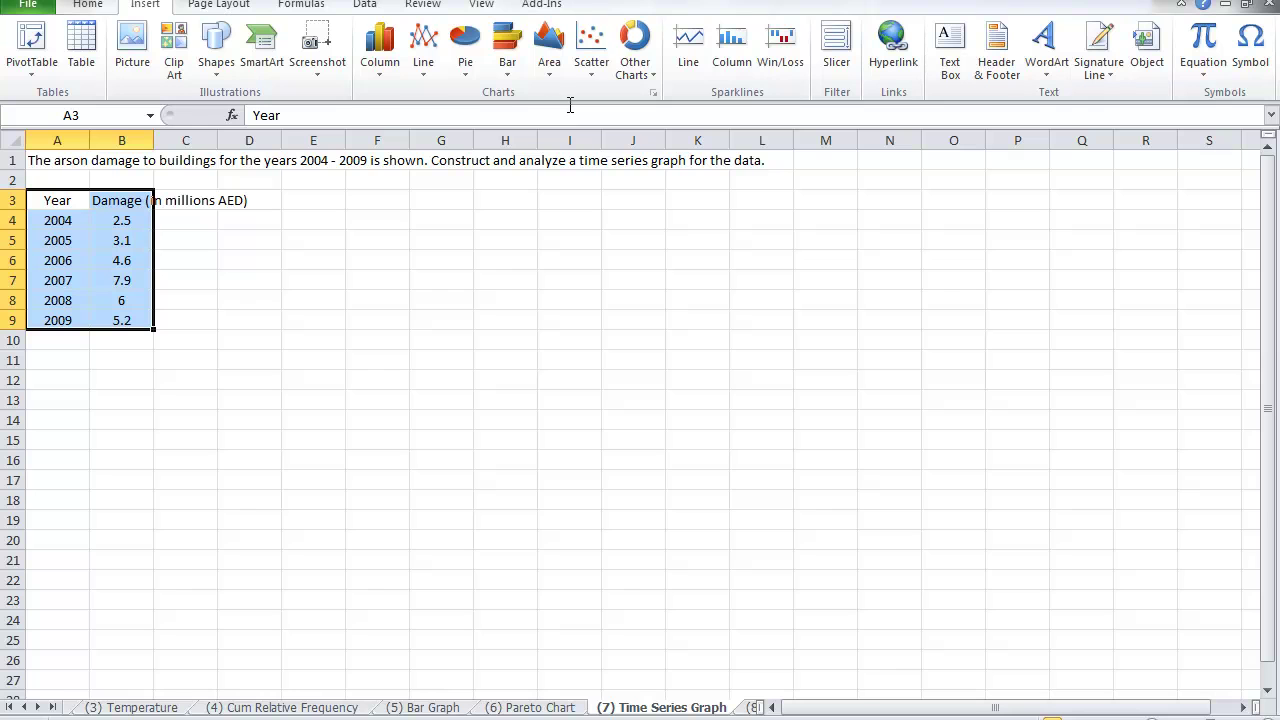
click(593, 80)
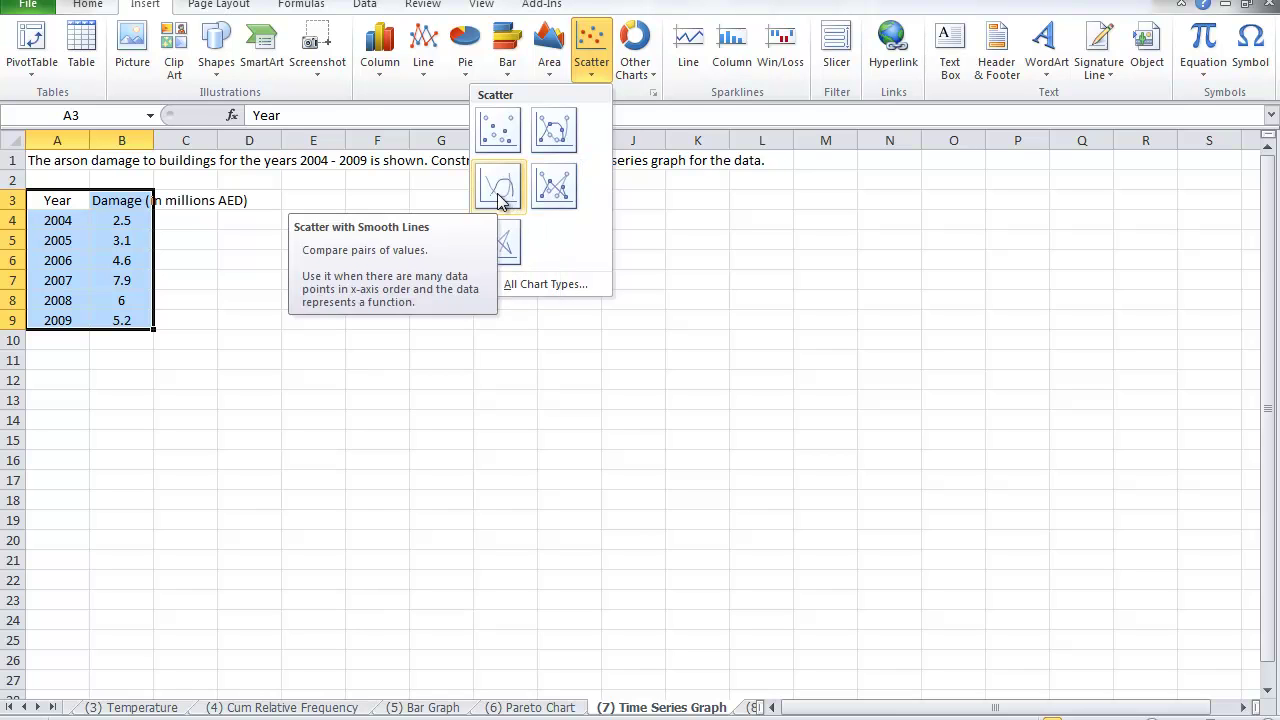
Insert a Scatter with Straight Lines and Markers chart and enlarge it
click(555, 188)
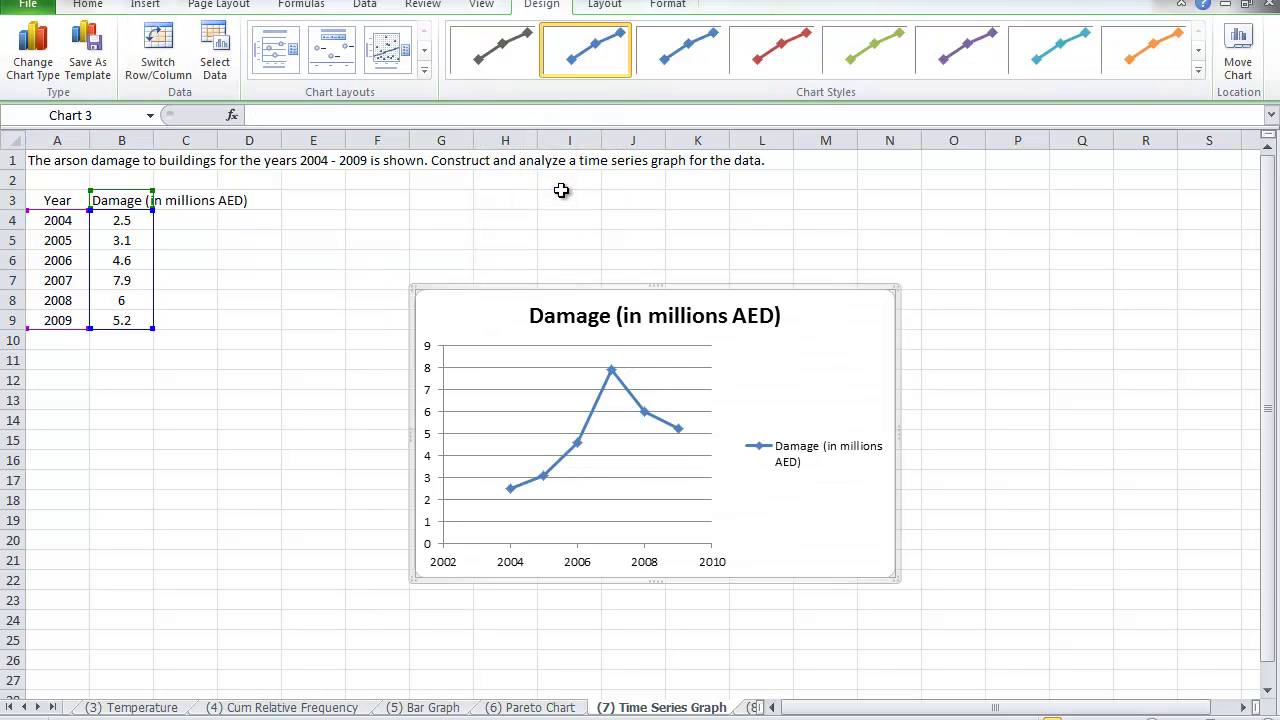
drag(897, 288, 1046, 187)
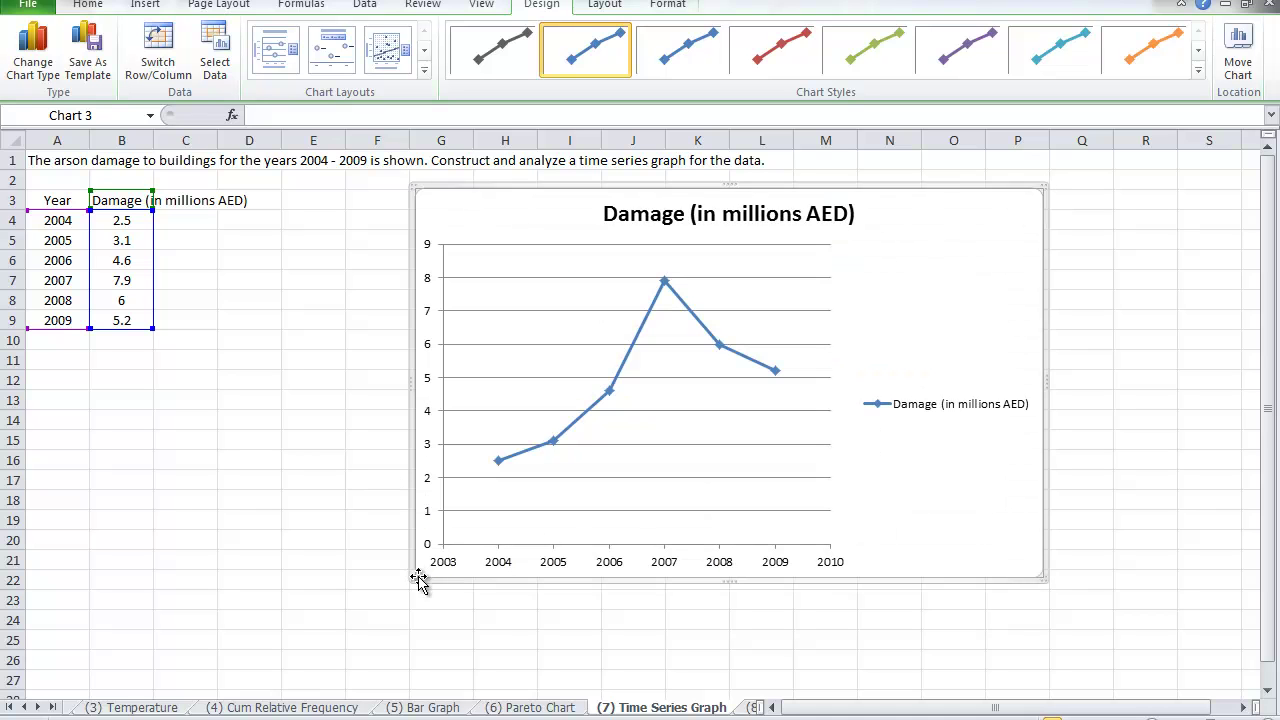
drag(415, 580, 273, 603)
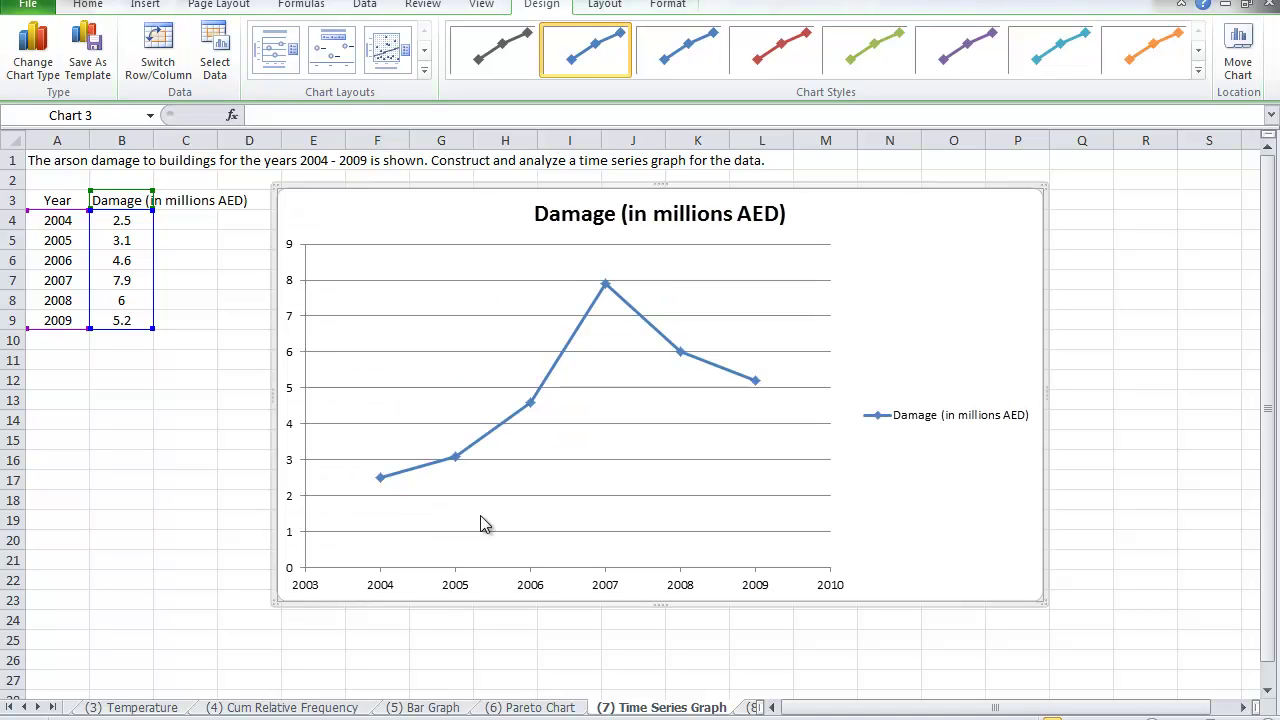
Delete the chart's legend and horizontal gridlines
click(928, 425)
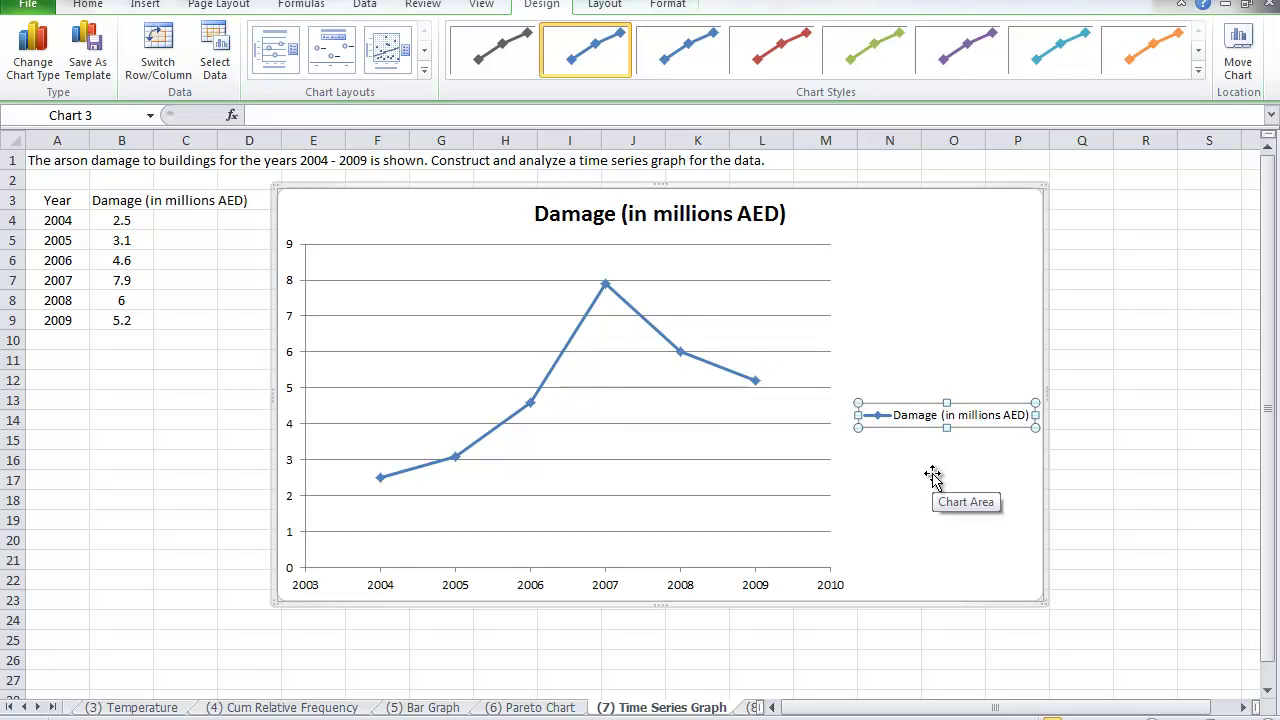
key(Delete)
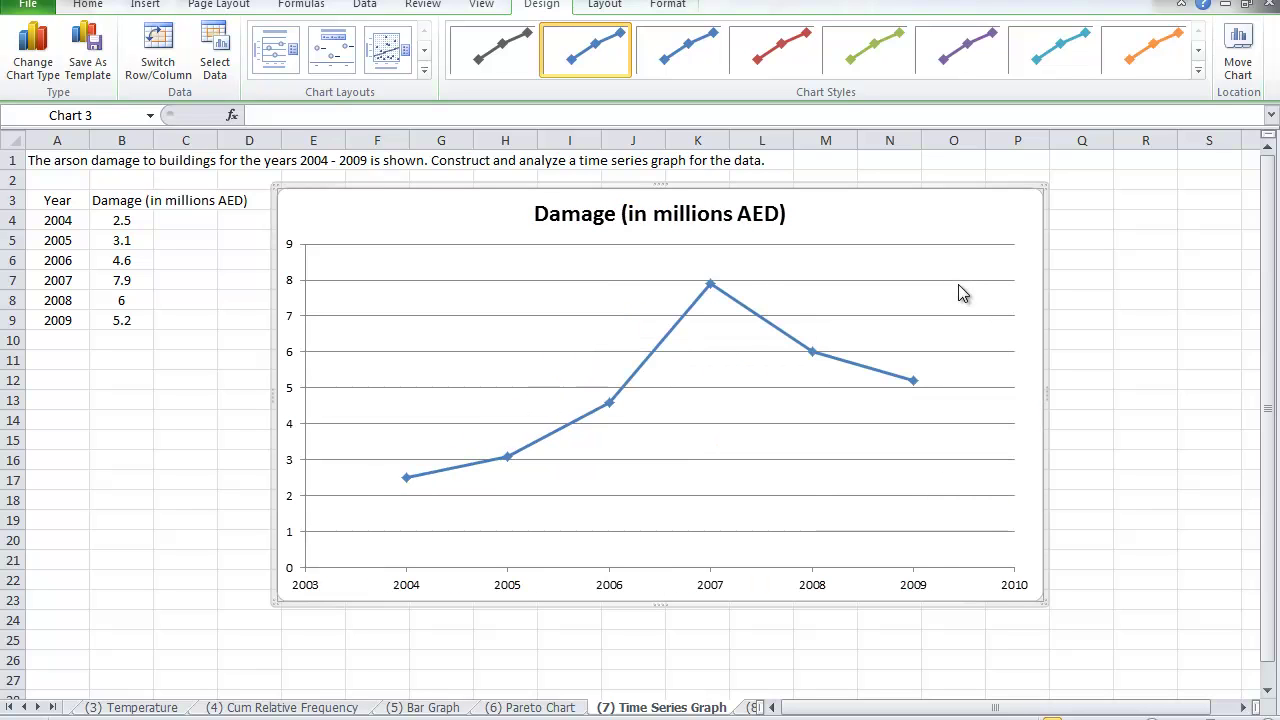
click(979, 316)
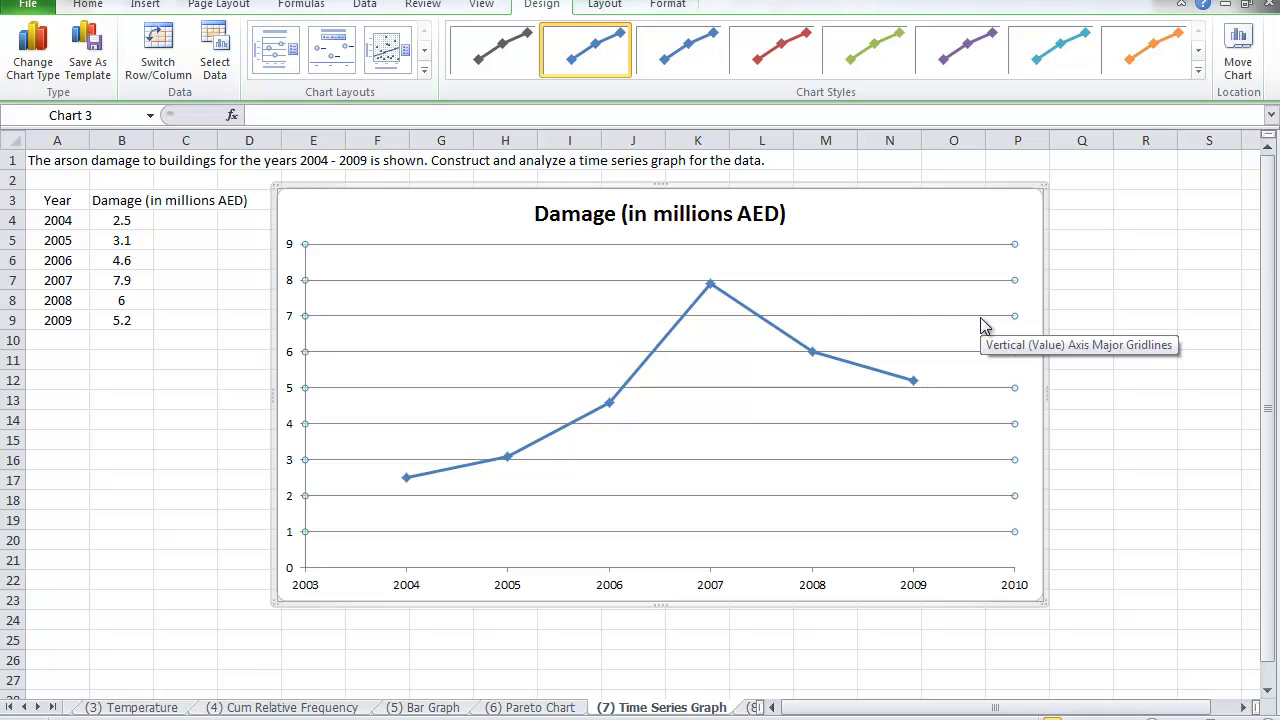
key(Delete)
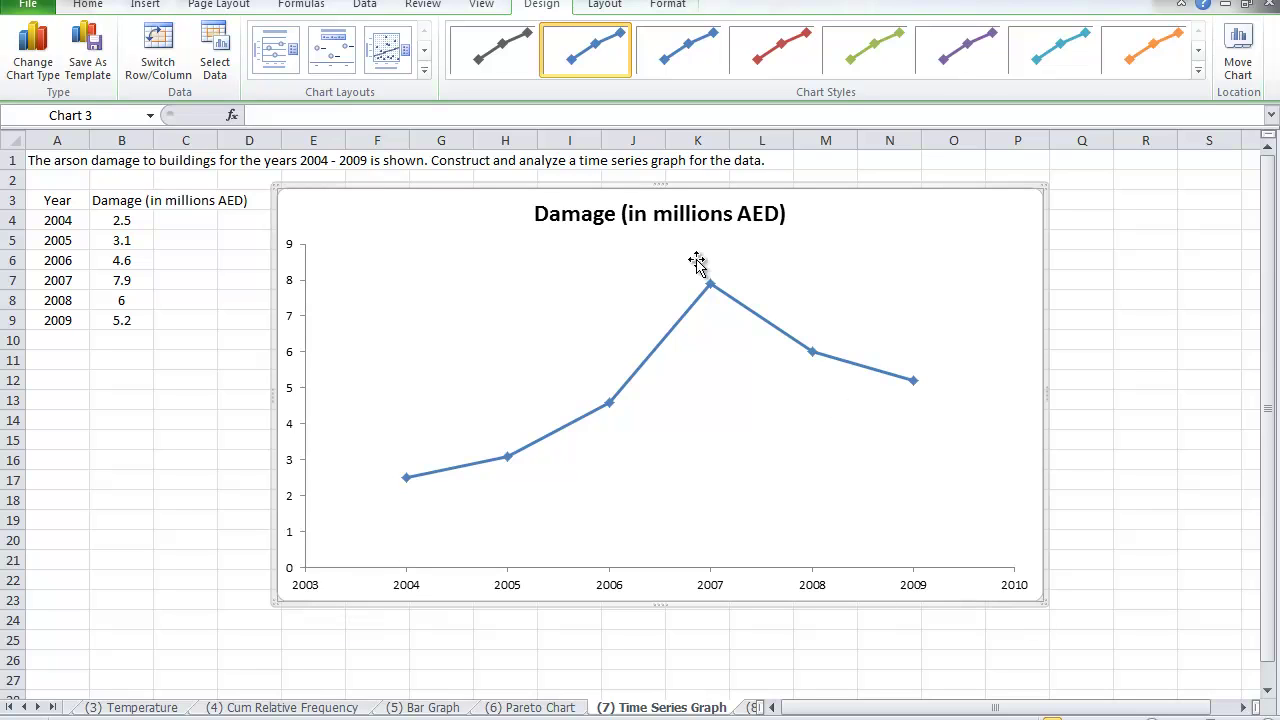
Add the horizontal axis title 'Year' below the axis
click(605, 6)
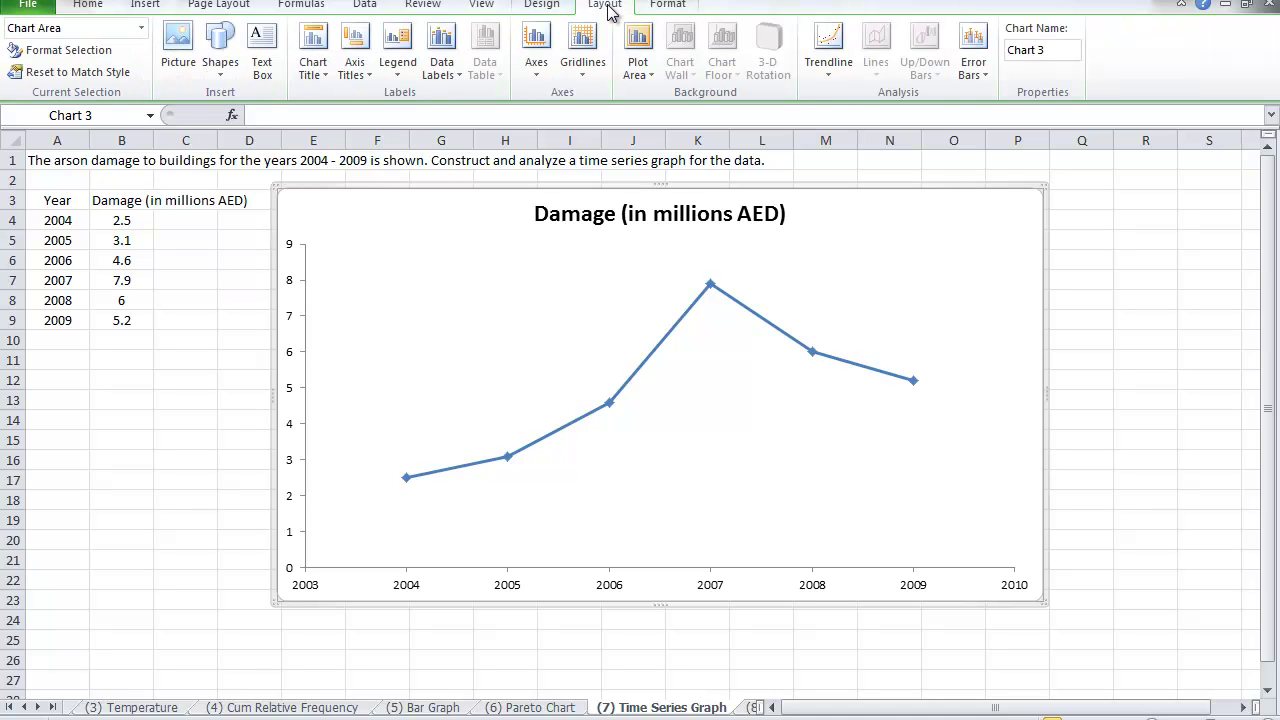
click(369, 71)
mouse_move(350, 96)
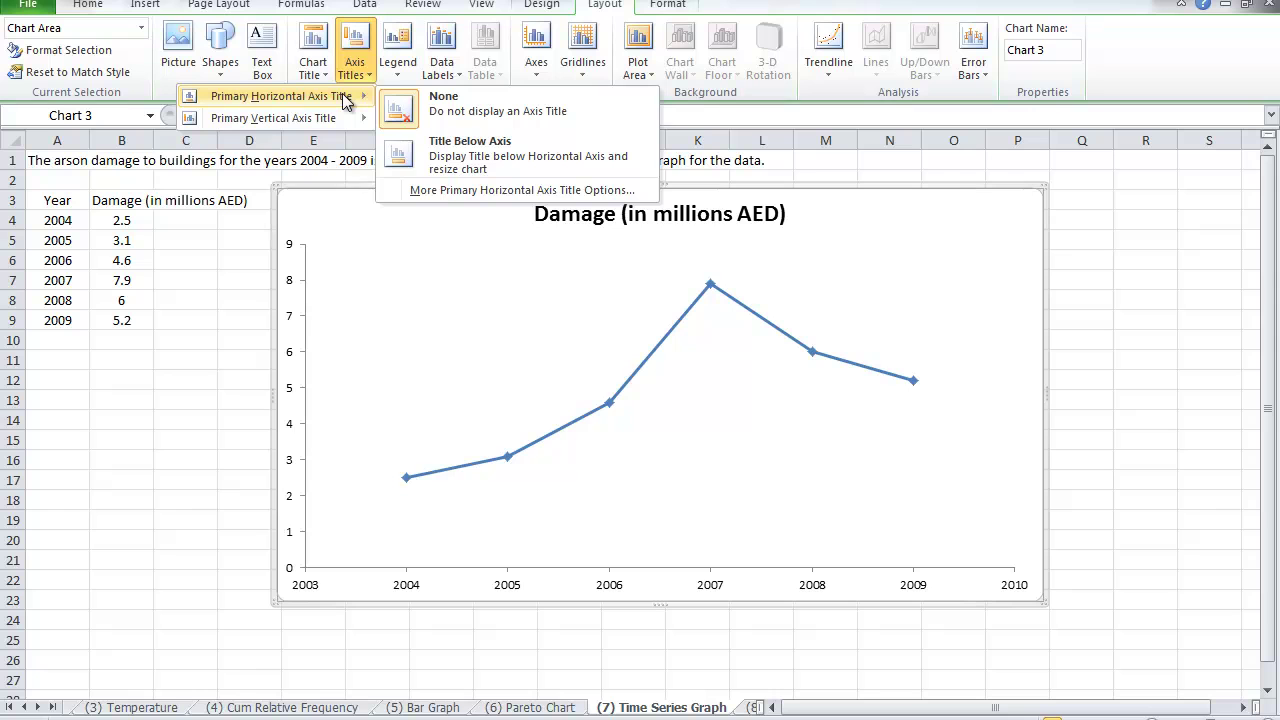
click(479, 163)
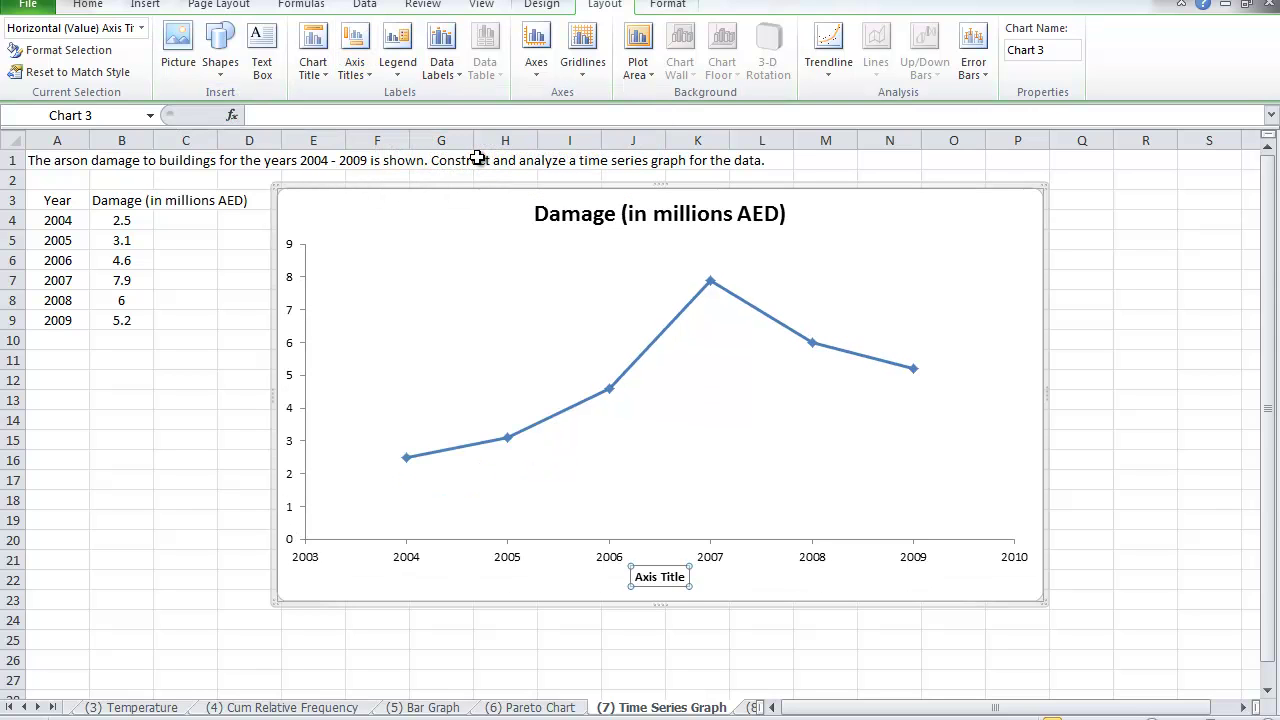
text(Year)
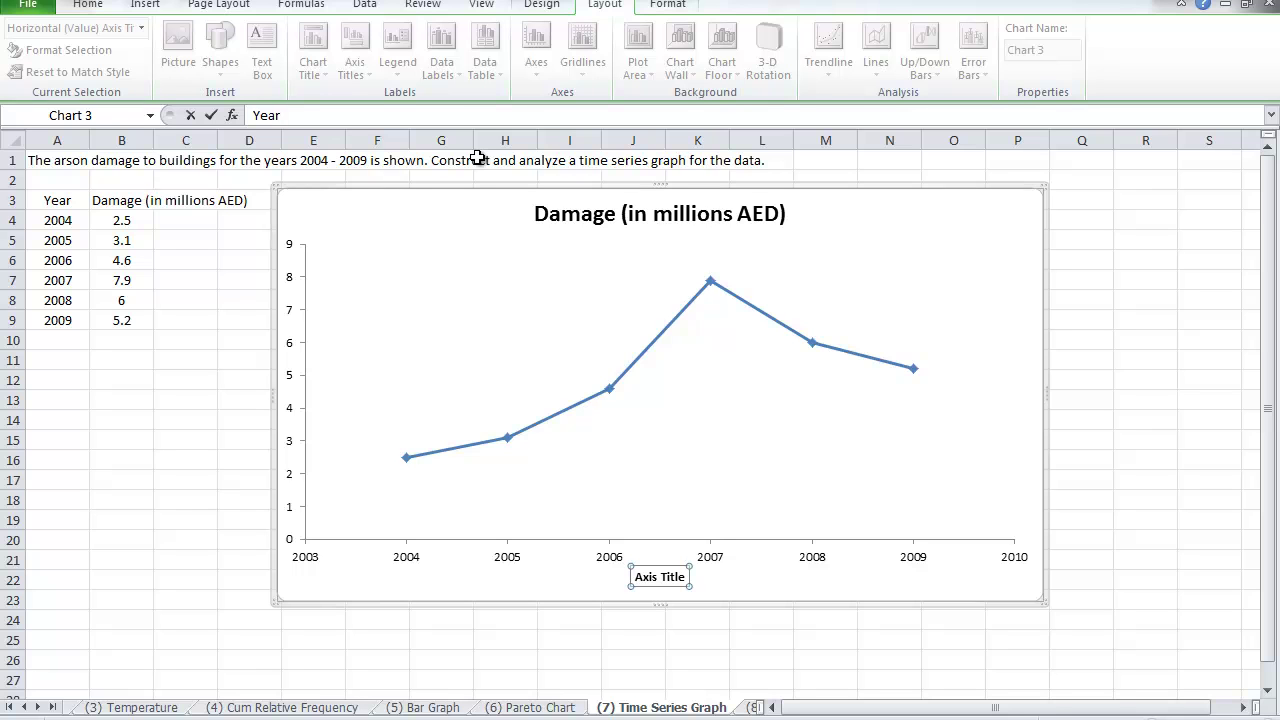
key(Return)
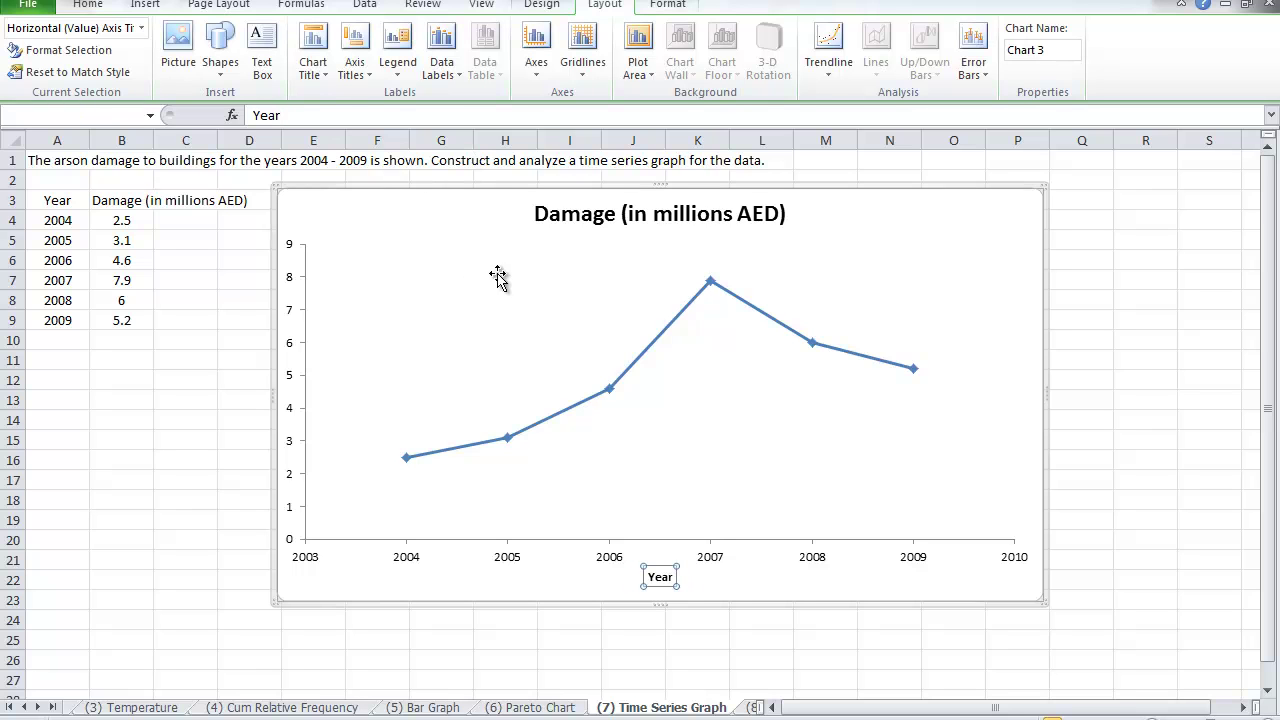
Add a rotated vertical axis title 'Damage in millions AED'
click(355, 55)
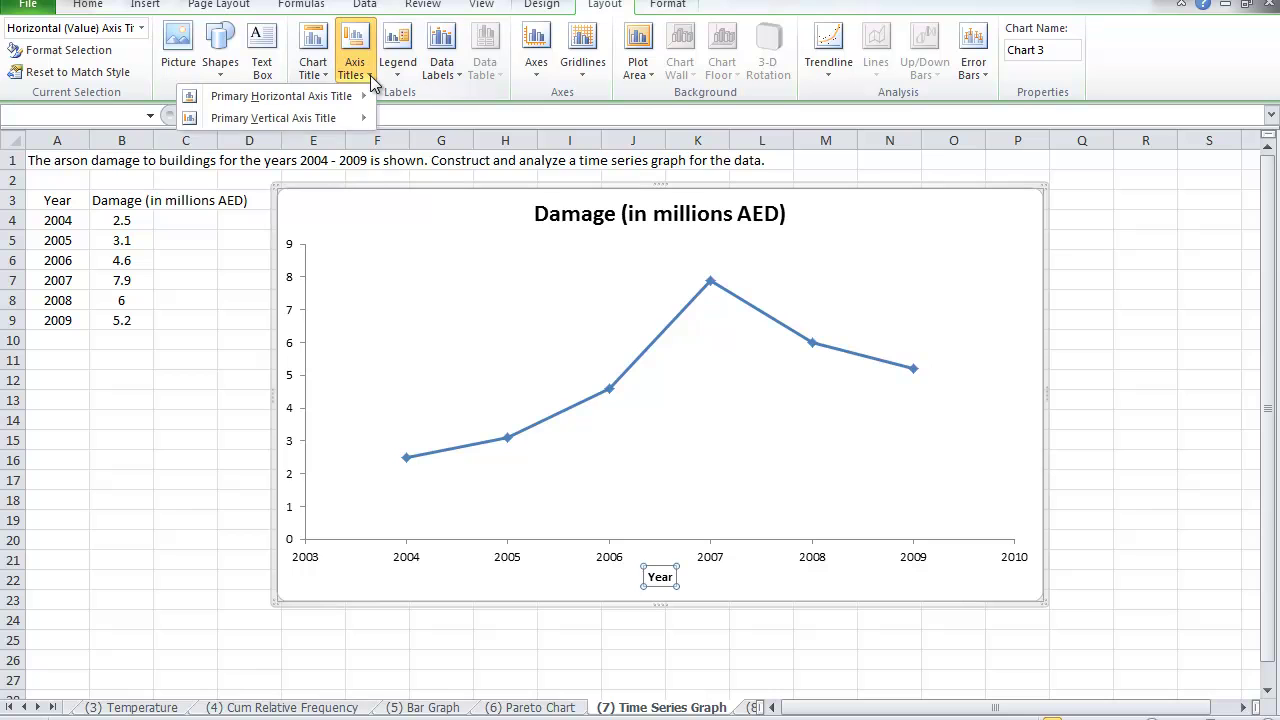
mouse_move(343, 120)
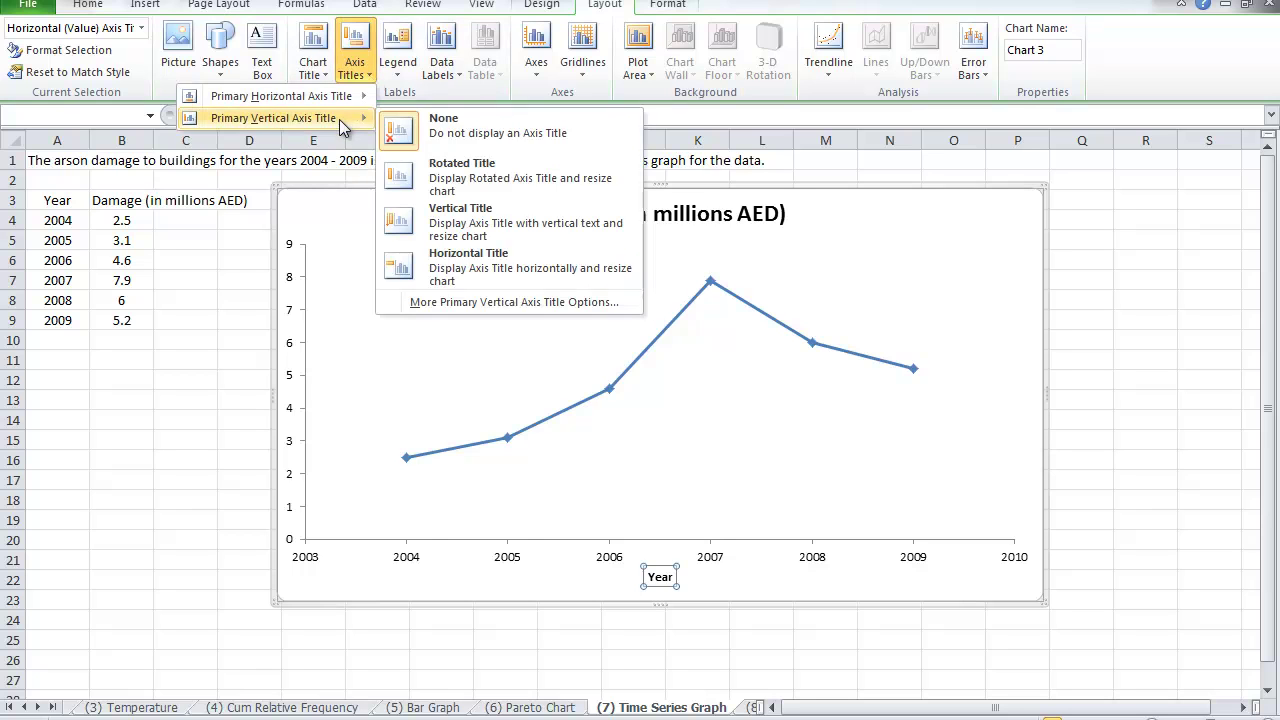
click(450, 164)
text(D)
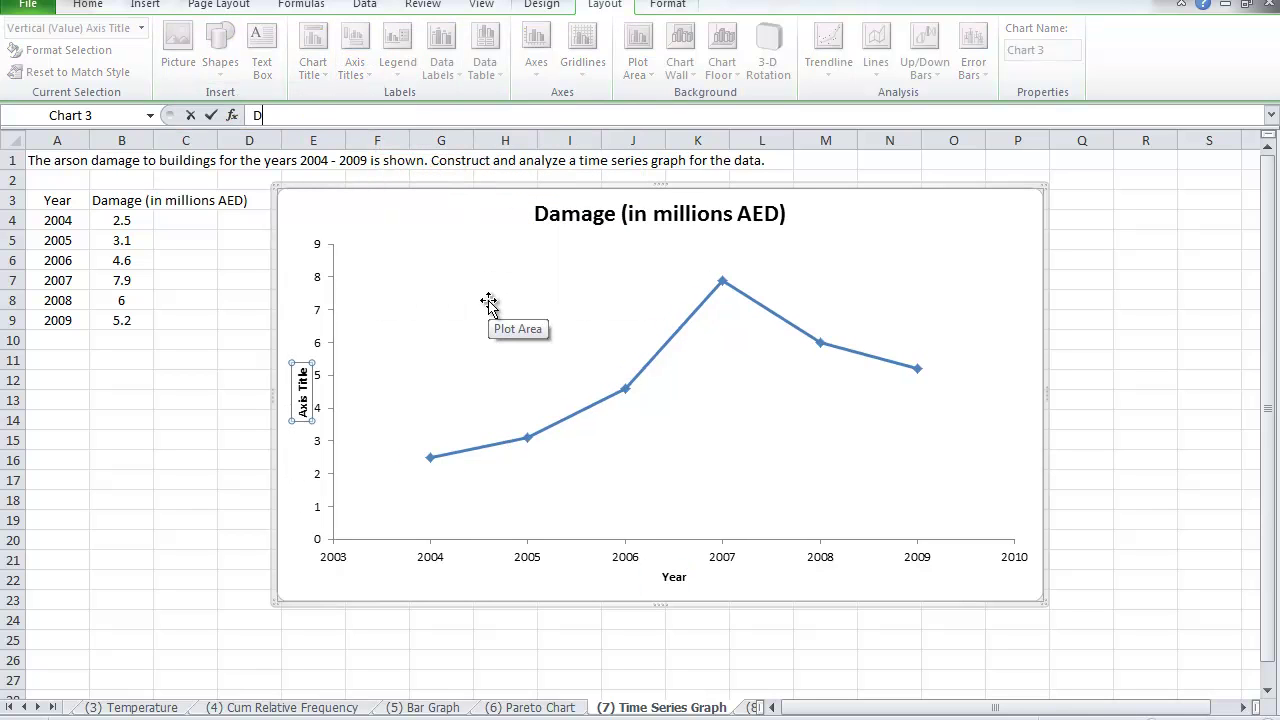
text(amage in millions AED)
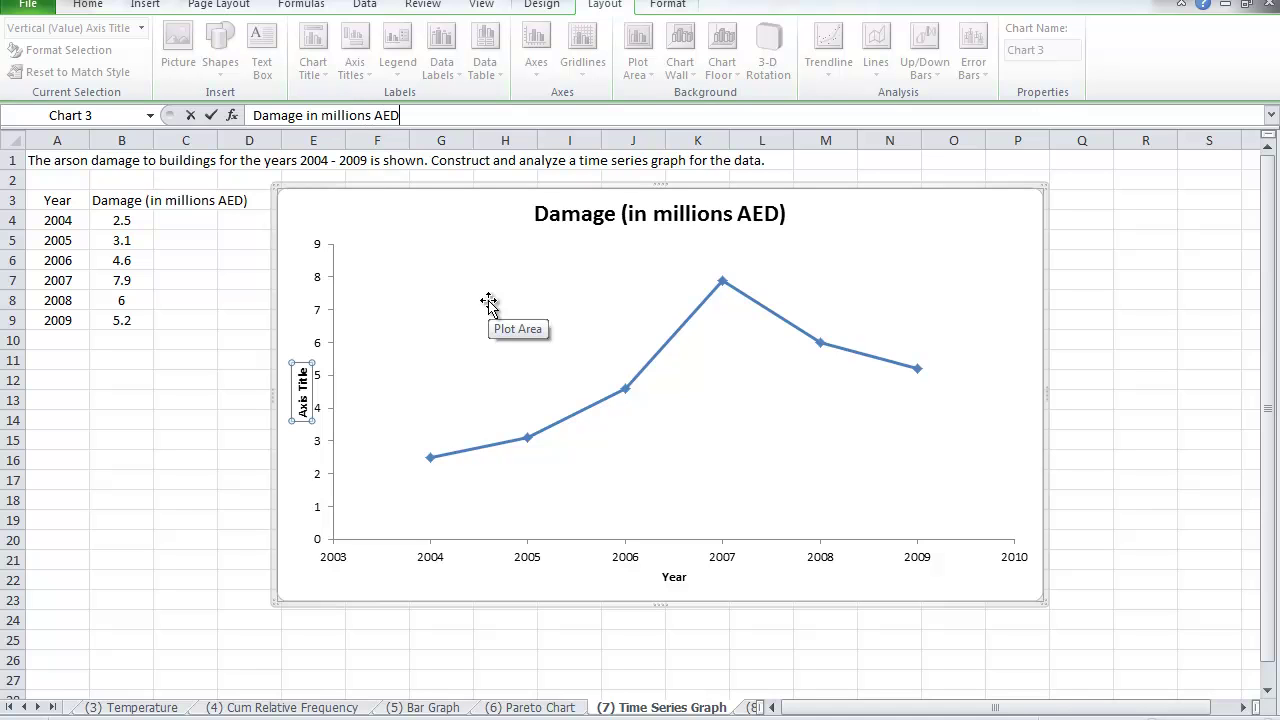
key(Return)
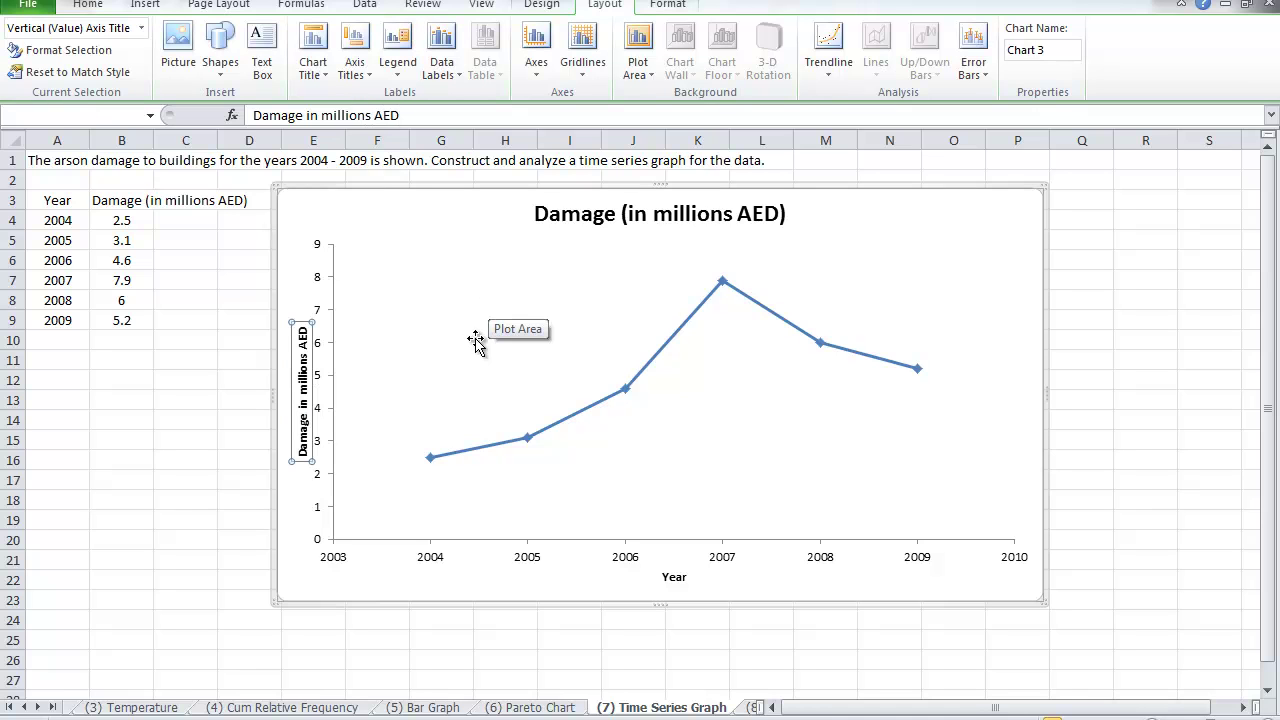
Replace the chart title text with 'Time Series Graph'
click(598, 222)
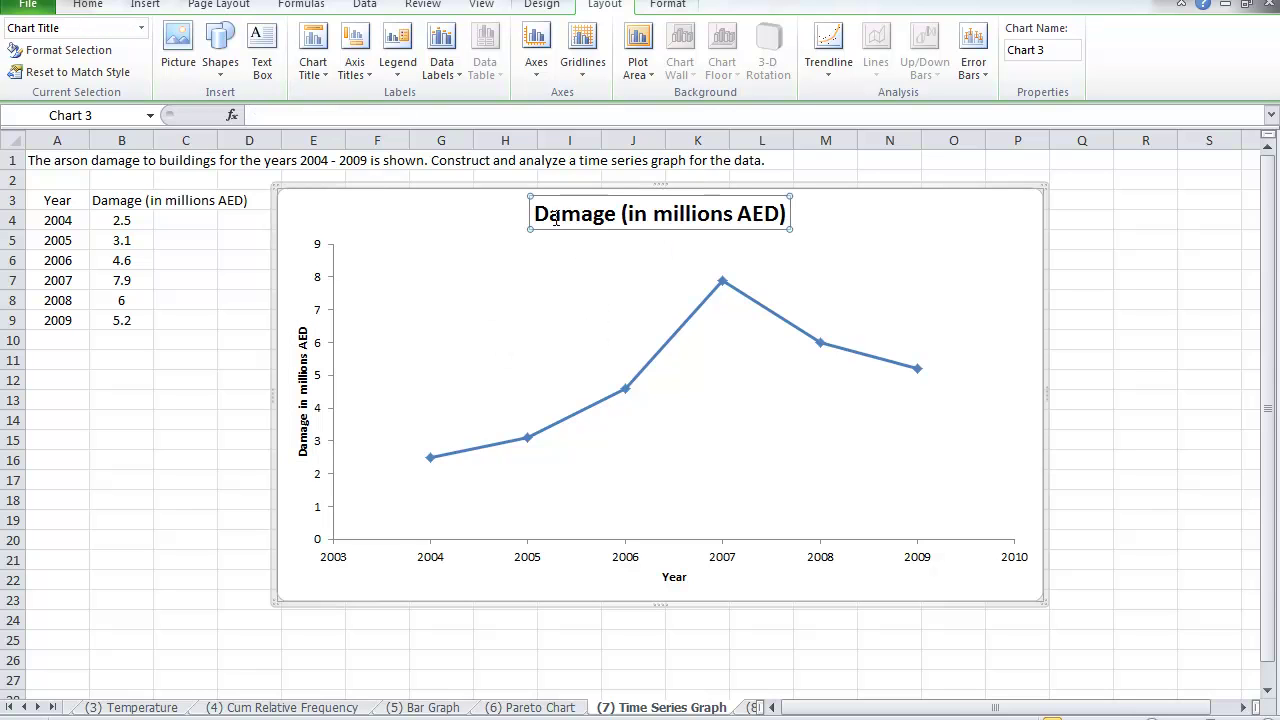
drag(553, 216, 783, 210)
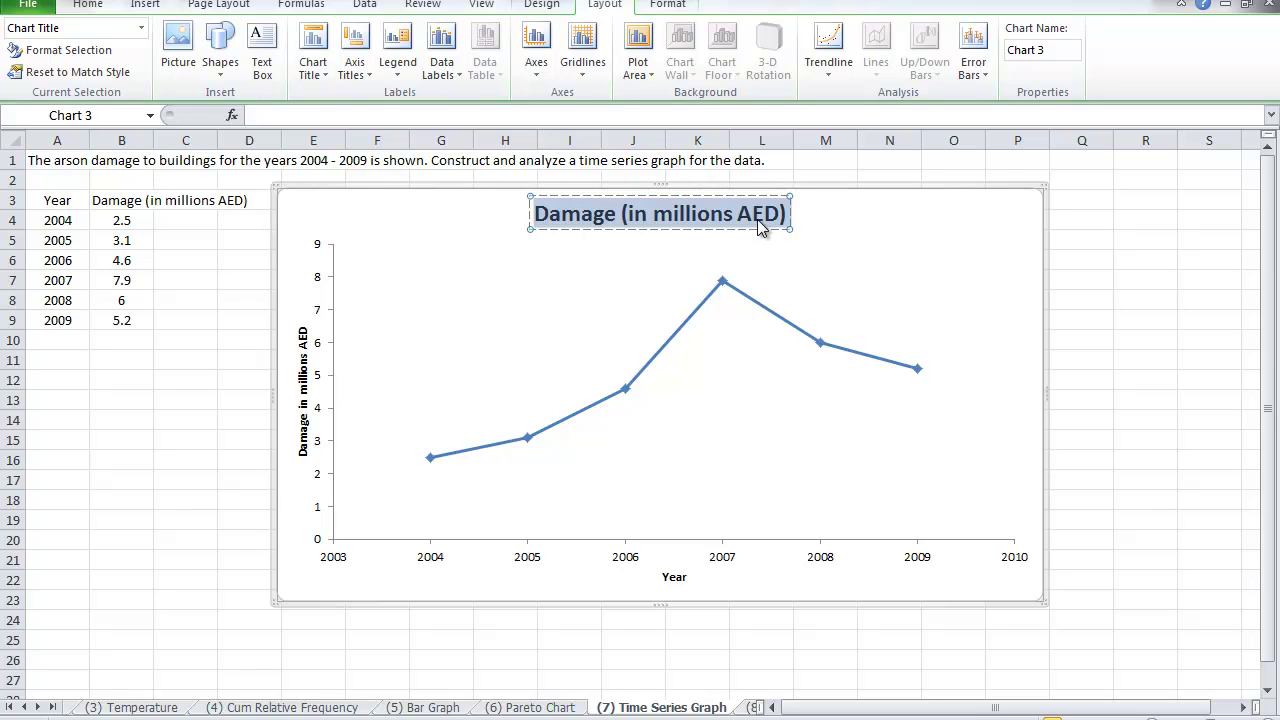
text(Ti)
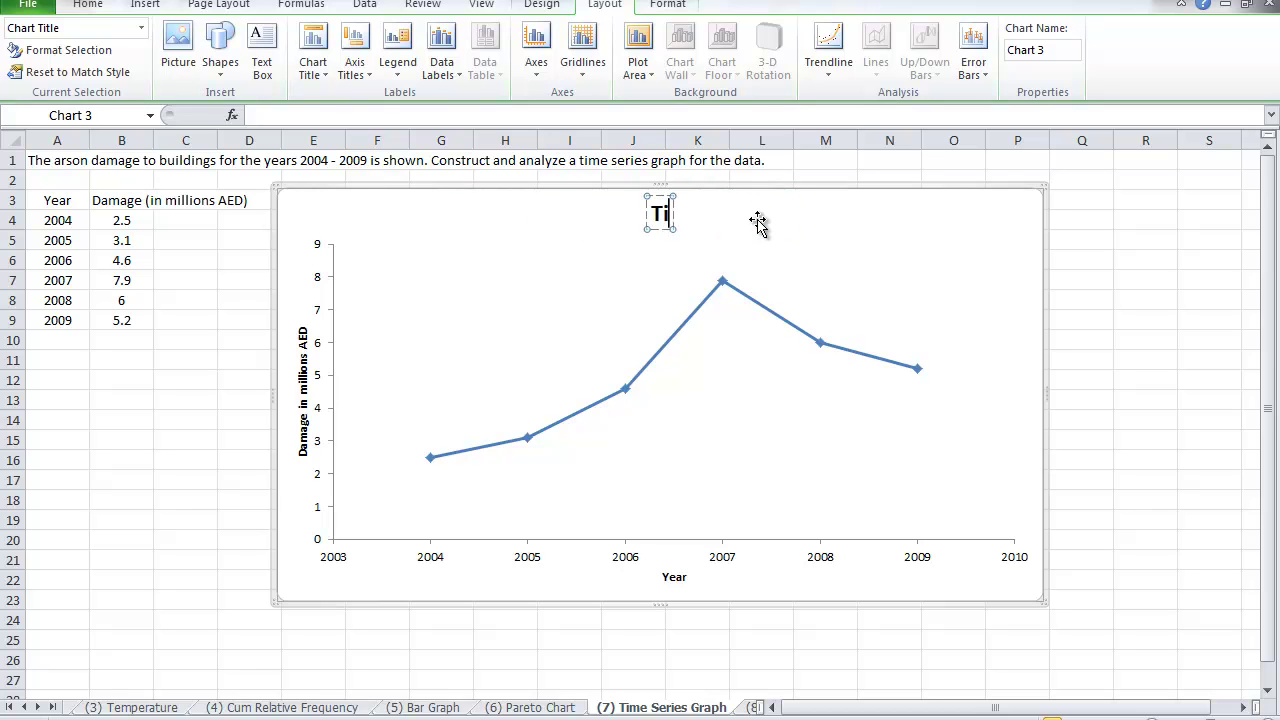
text(me Series Graph)
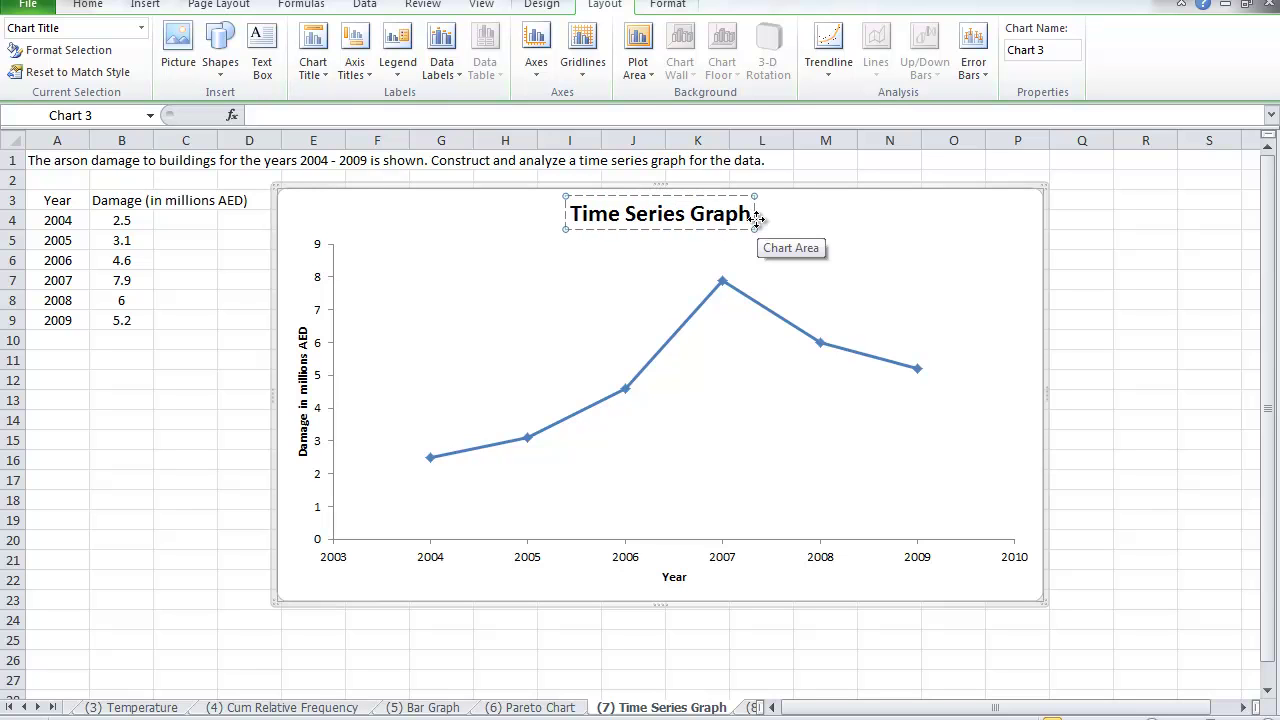
click(676, 580)
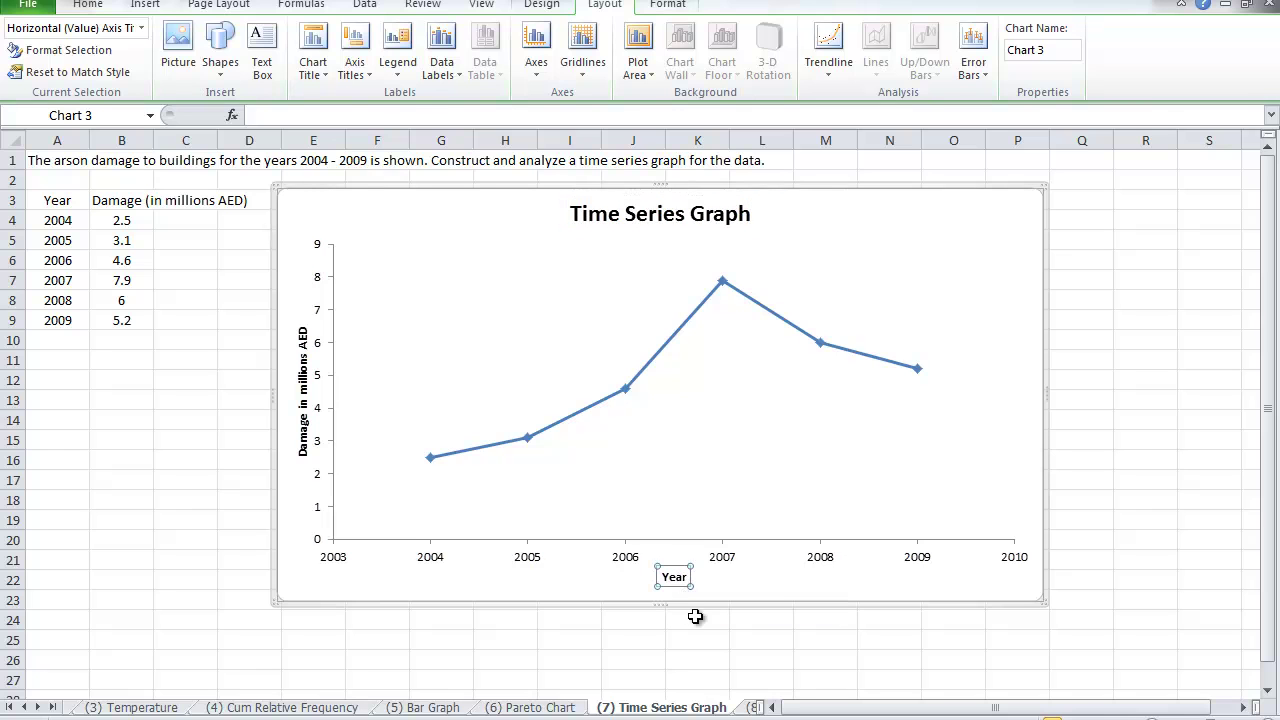
Enlarge the Year and vertical axis titles to 14 pt
click(88, 6)
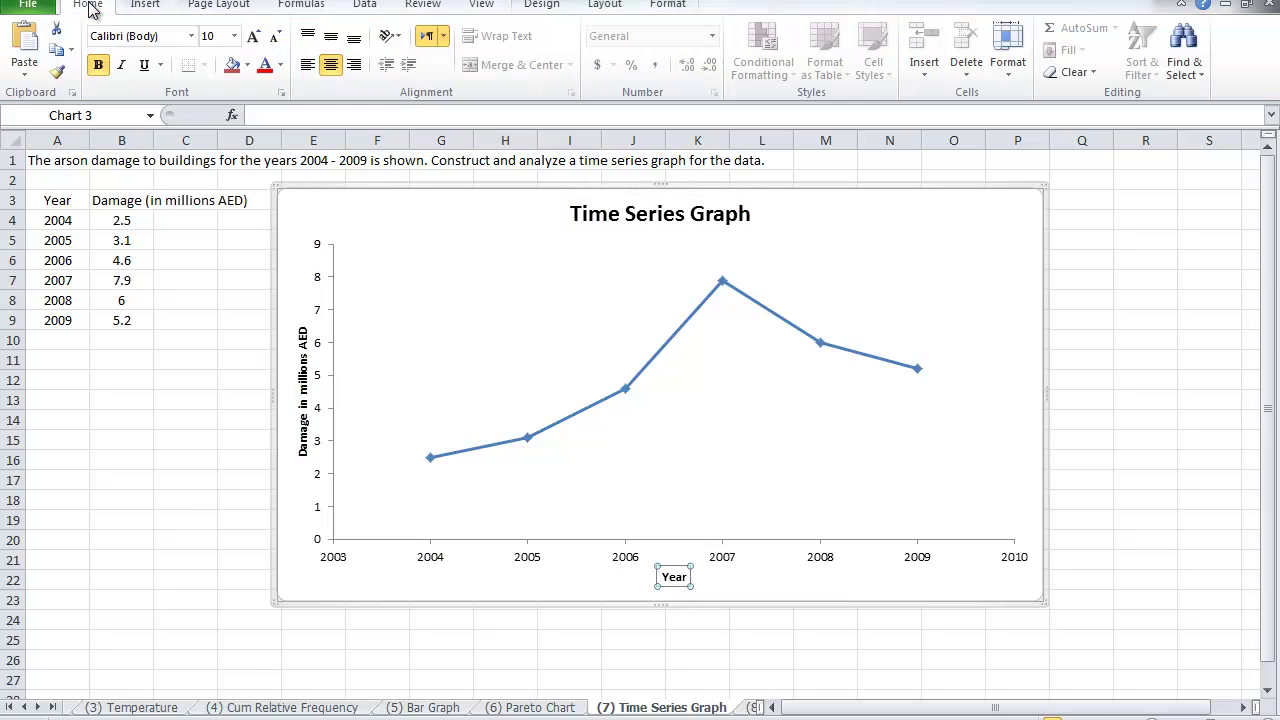
click(254, 38)
click(254, 38)
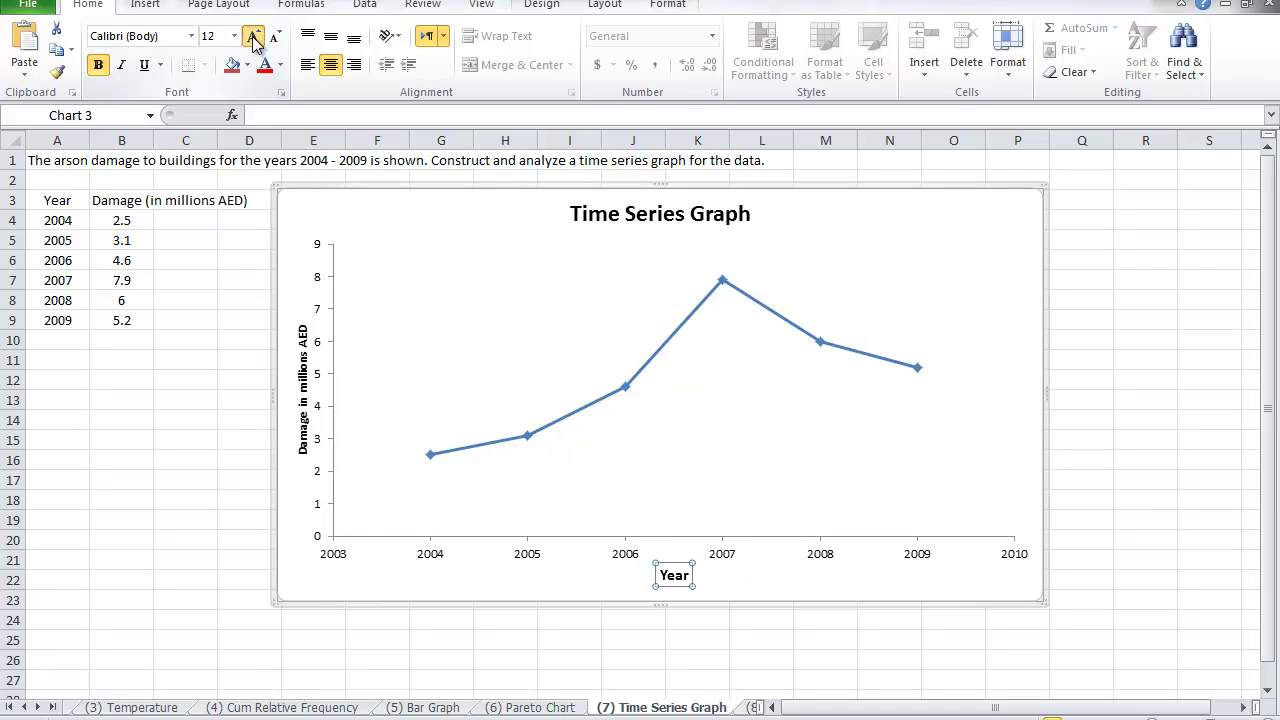
click(254, 38)
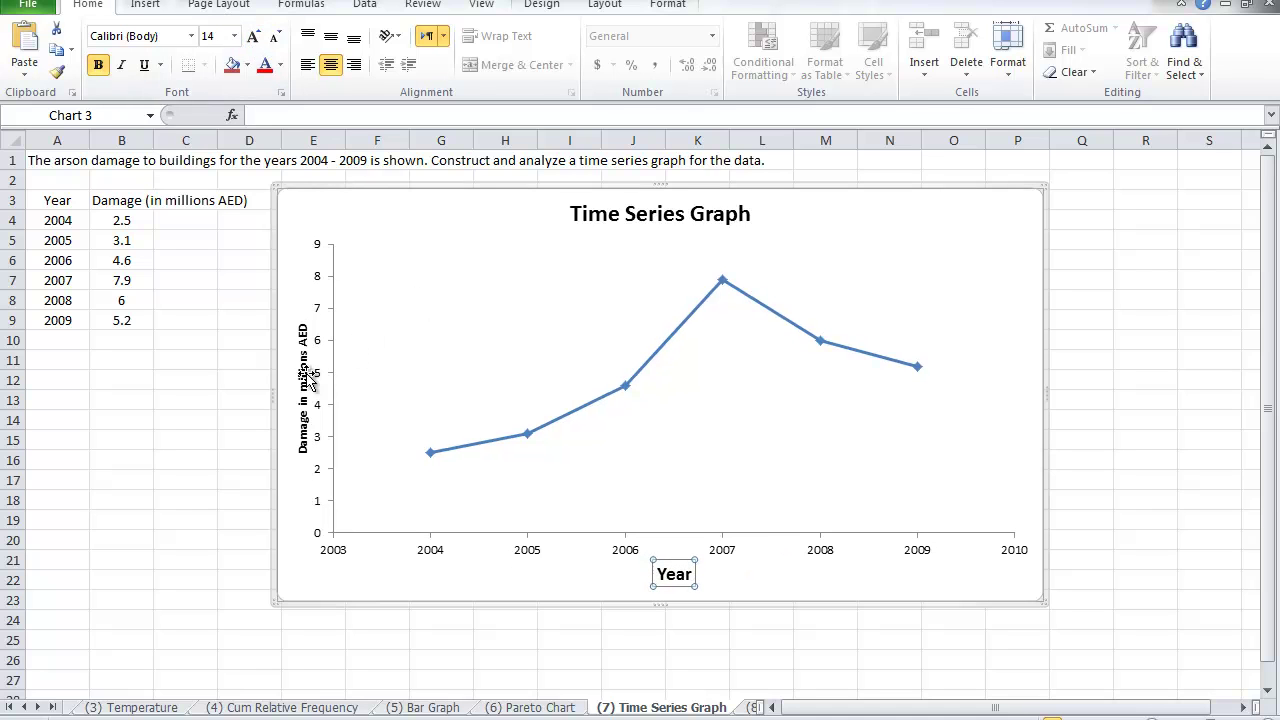
click(305, 370)
click(254, 38)
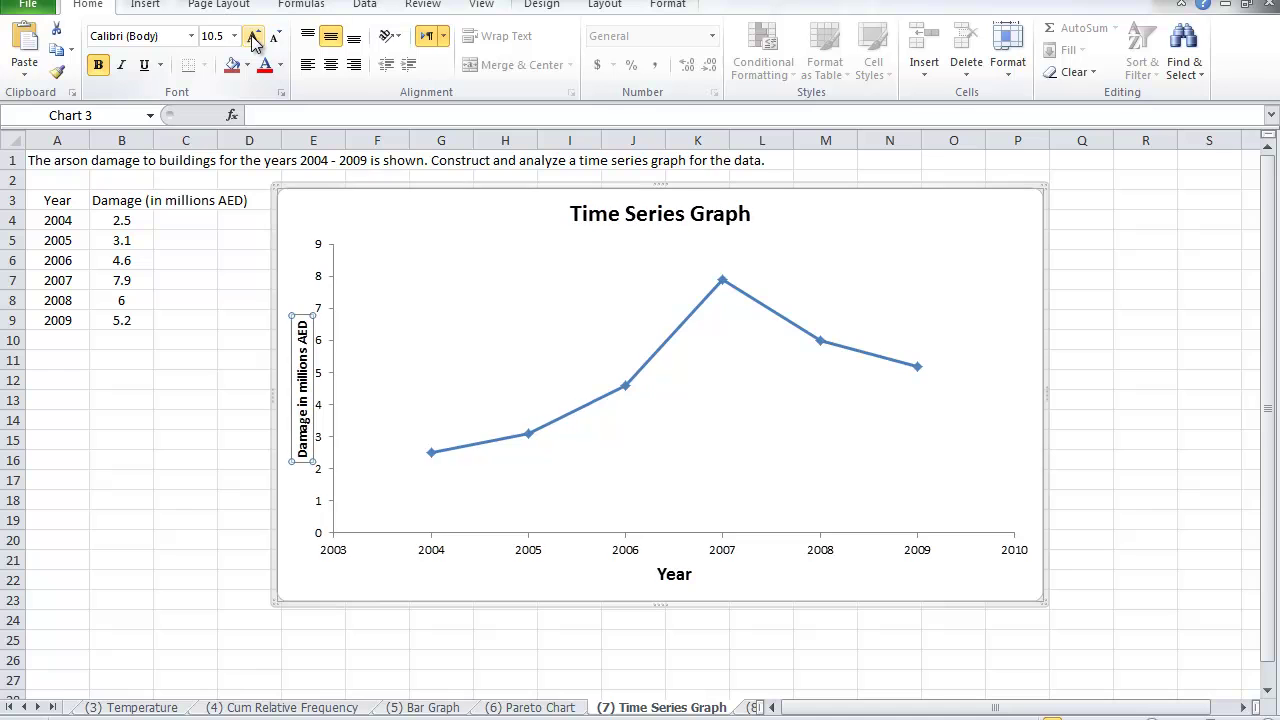
click(254, 38)
click(254, 38)
click(254, 38)
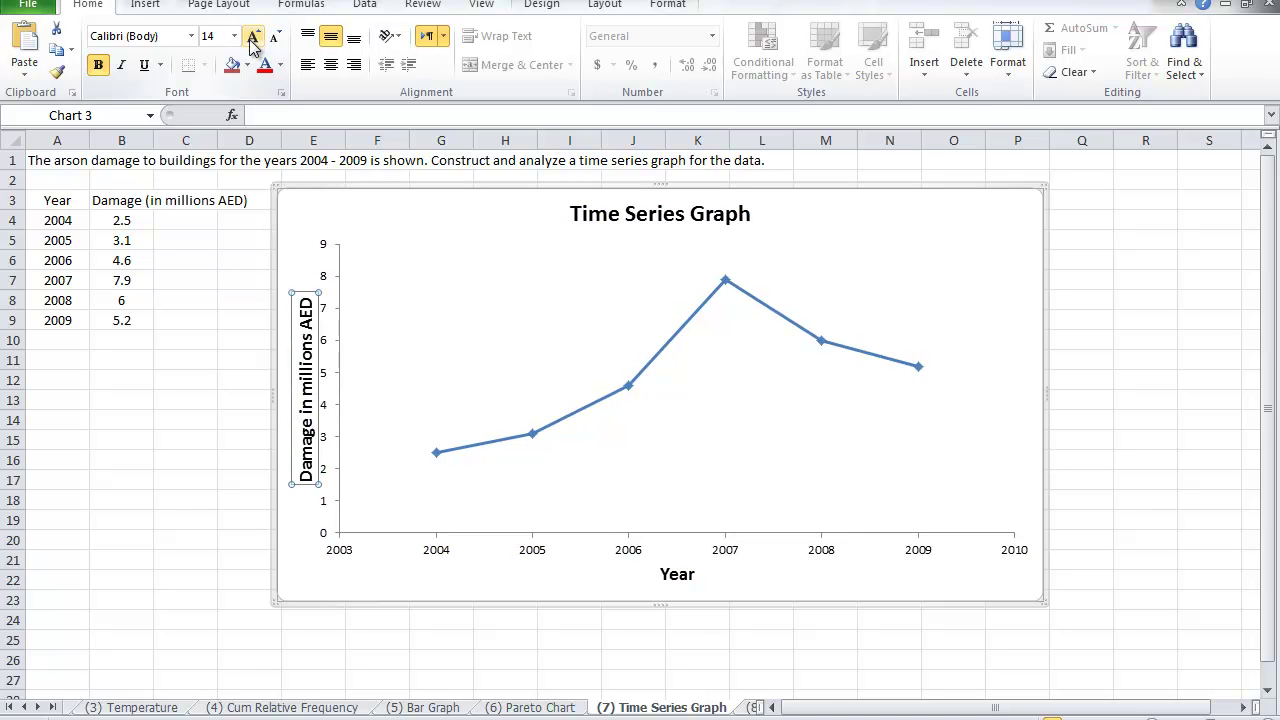
Enlarge the vertical axis numbers to 11 pt and the year labels to 12 pt
click(328, 255)
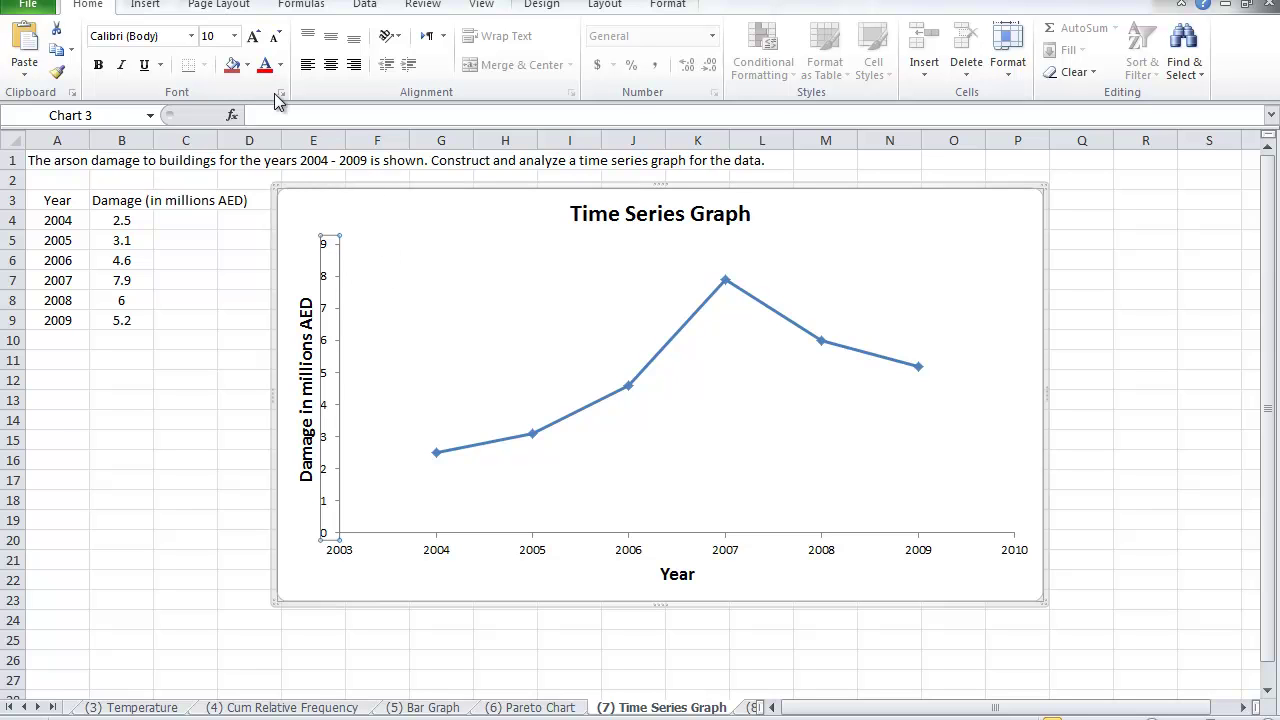
click(254, 38)
click(254, 38)
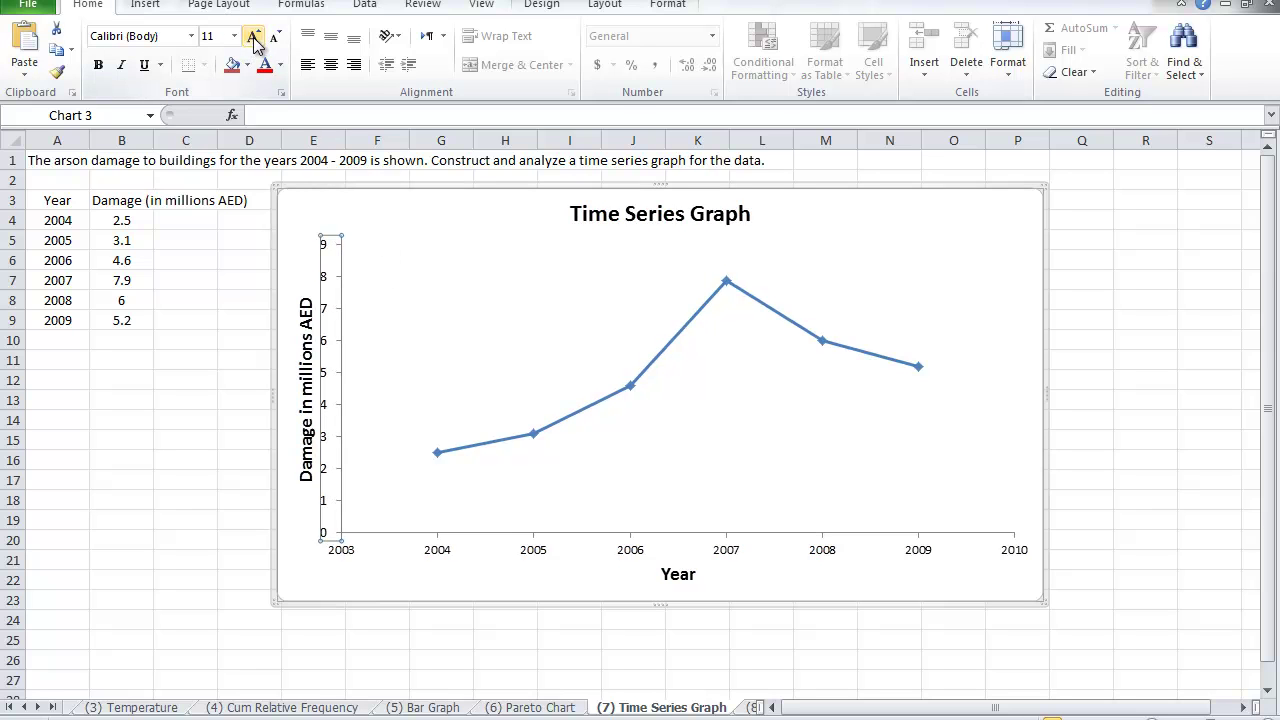
click(543, 556)
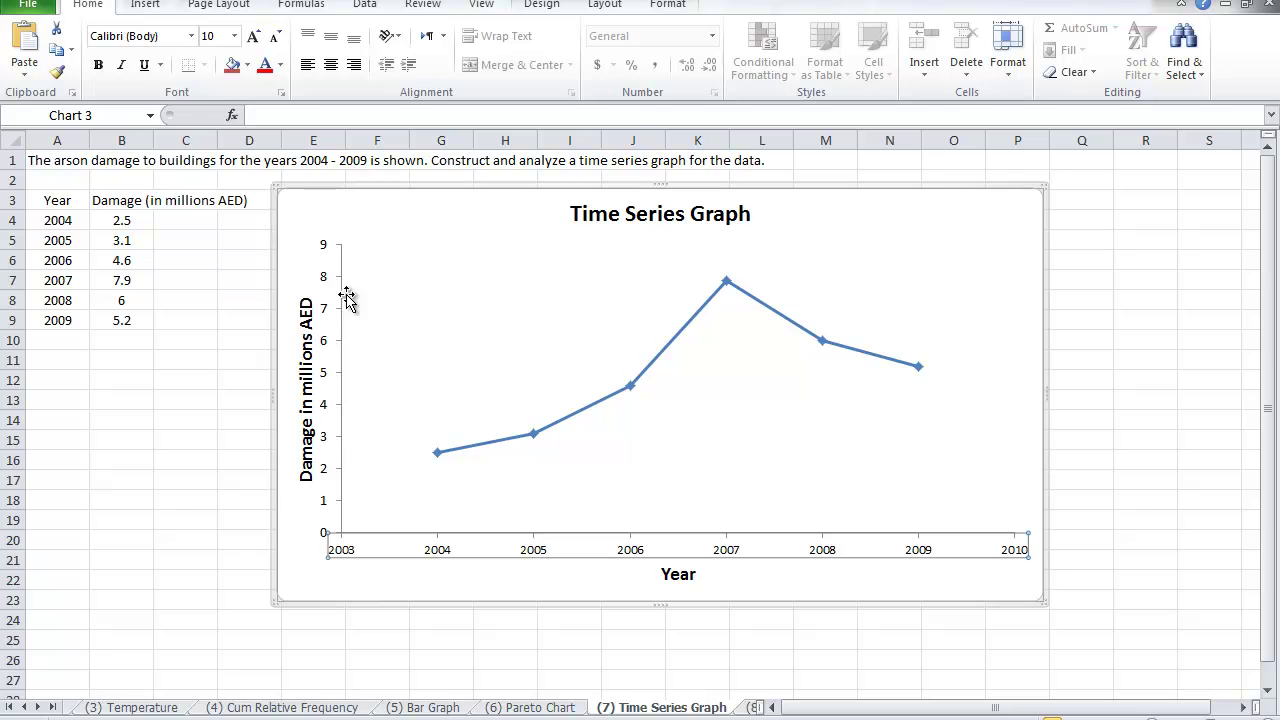
click(254, 38)
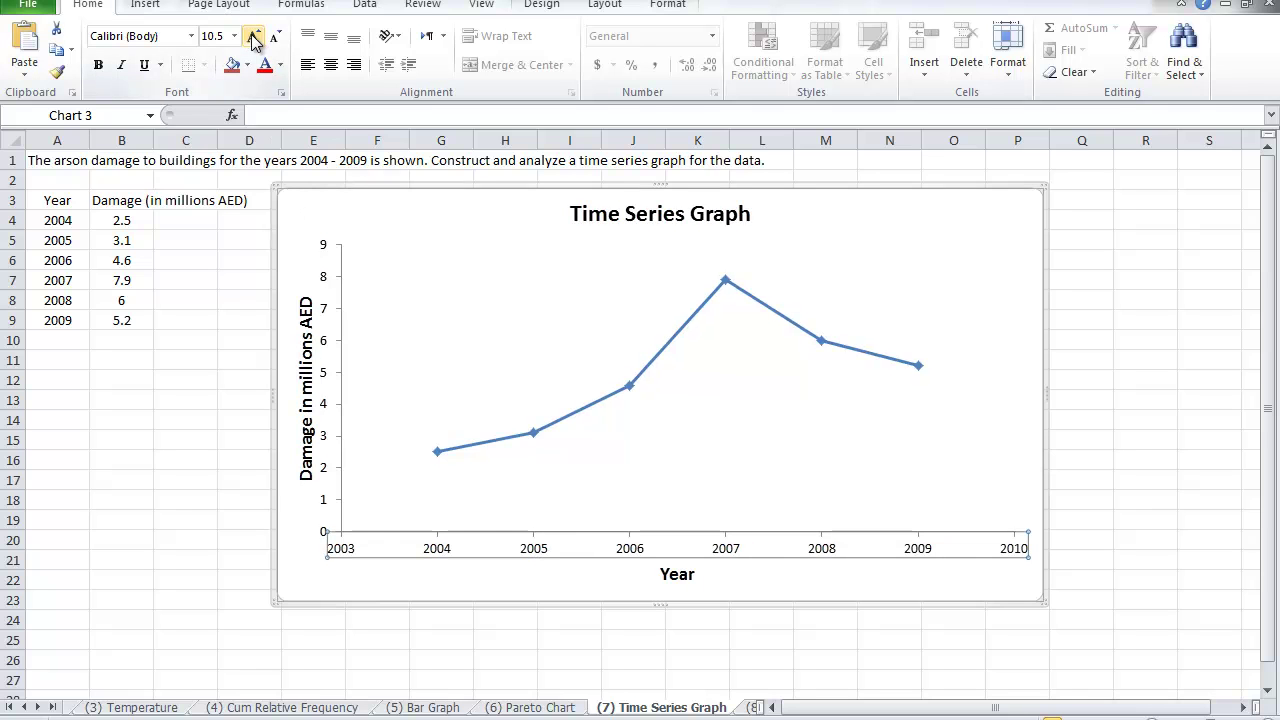
click(254, 38)
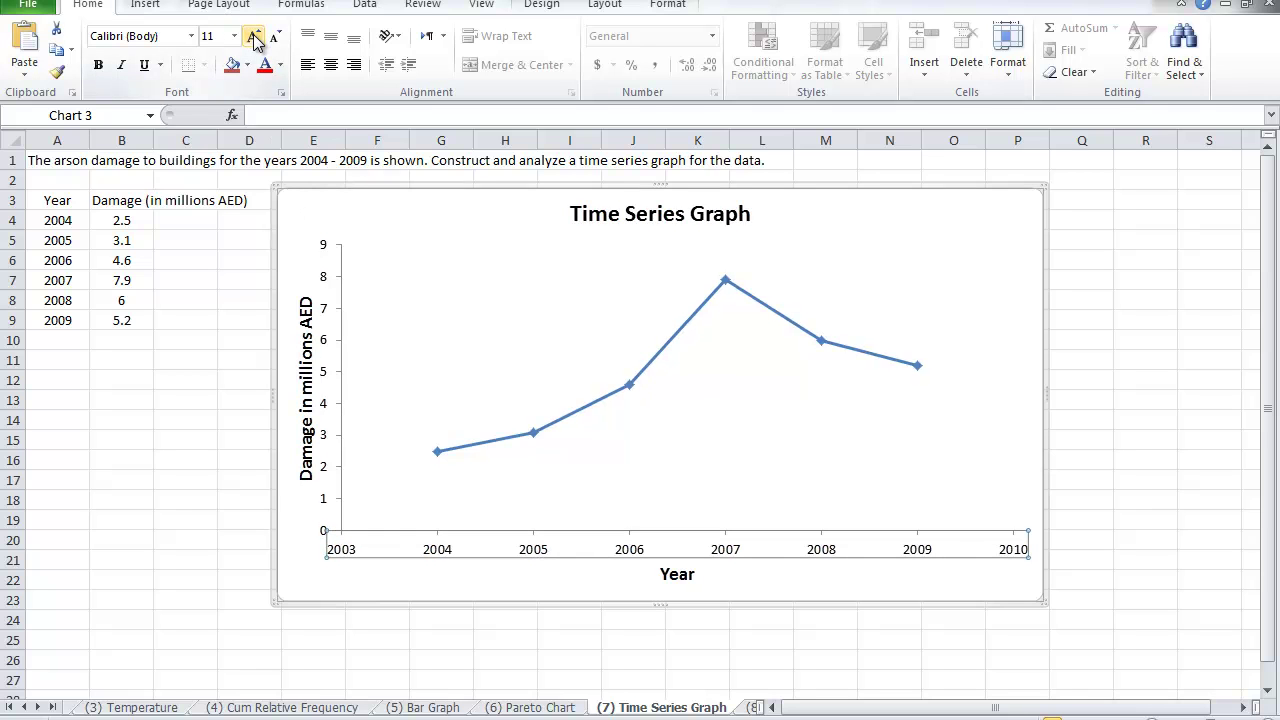
click(254, 38)
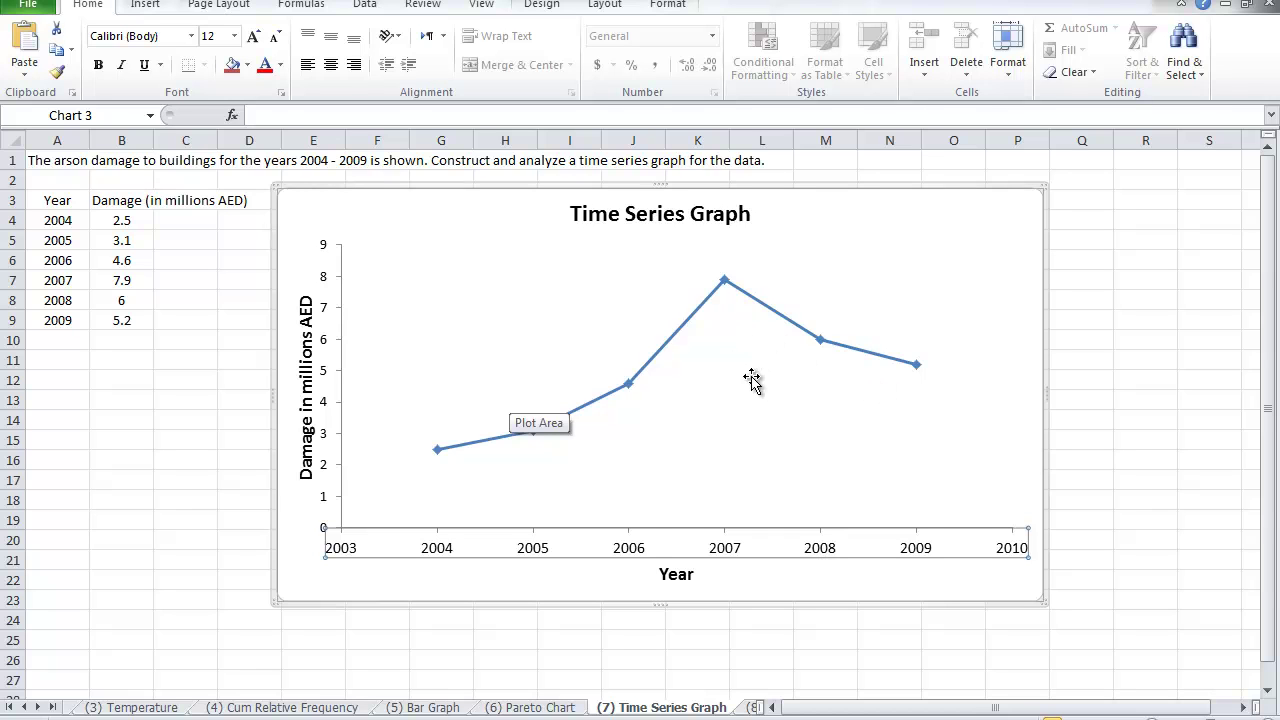
Fill the chart area with the Wheat preset gradient in Format Chart Area
right_click(898, 238)
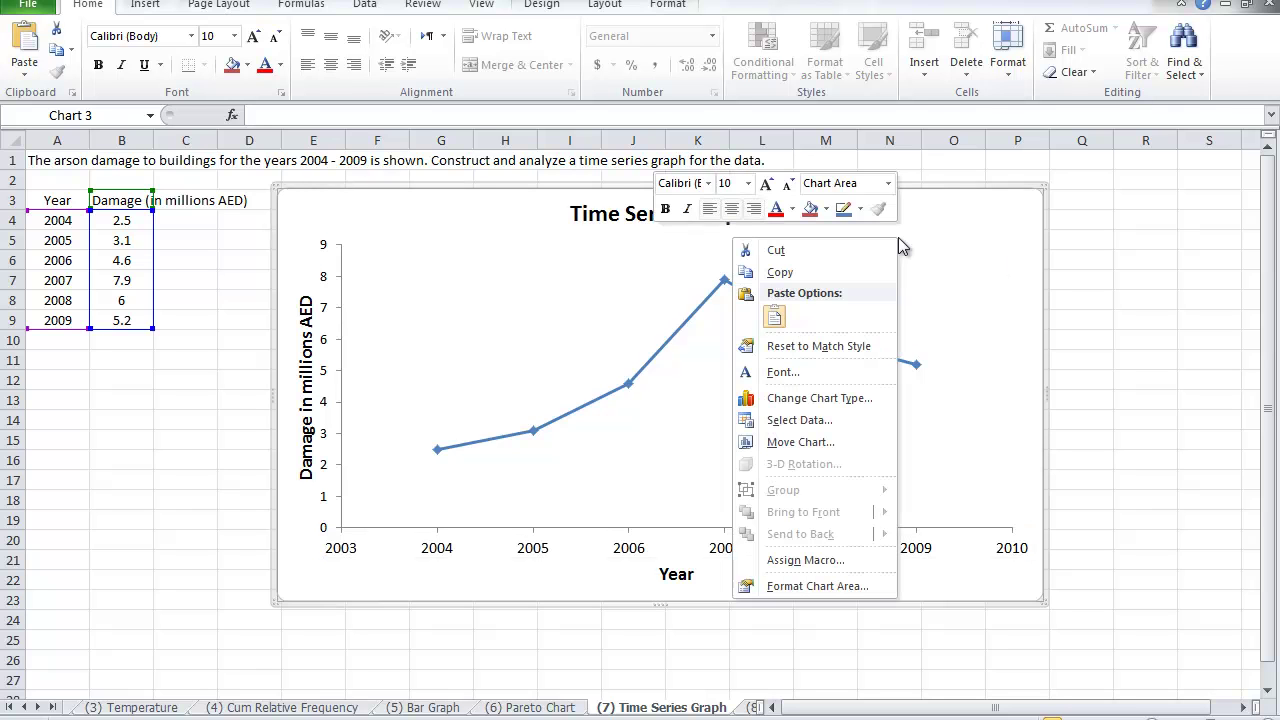
click(818, 589)
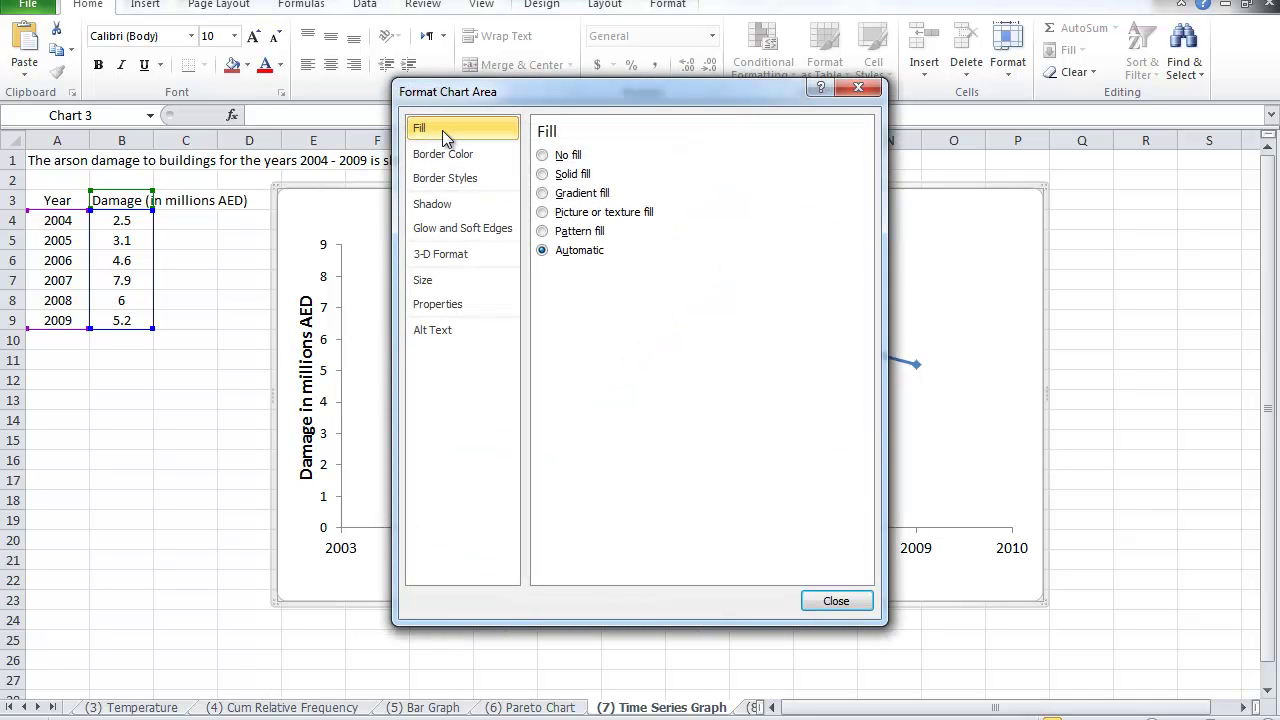
click(545, 176)
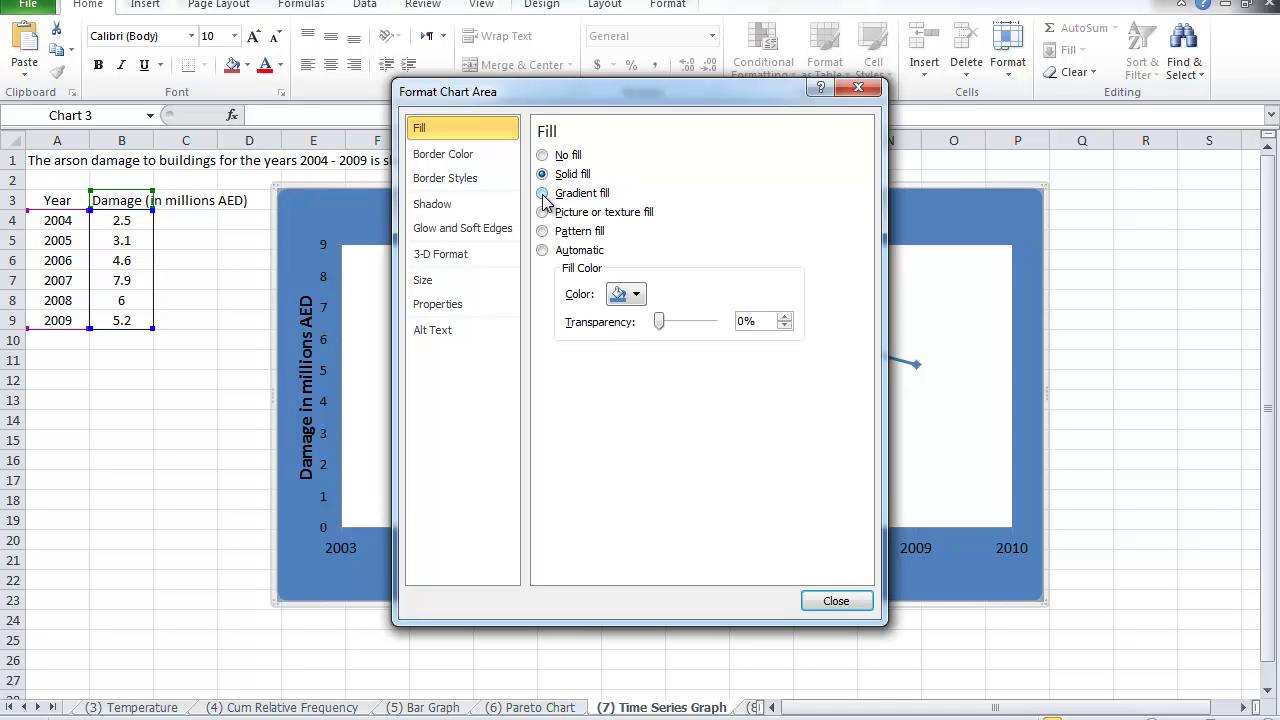
click(543, 194)
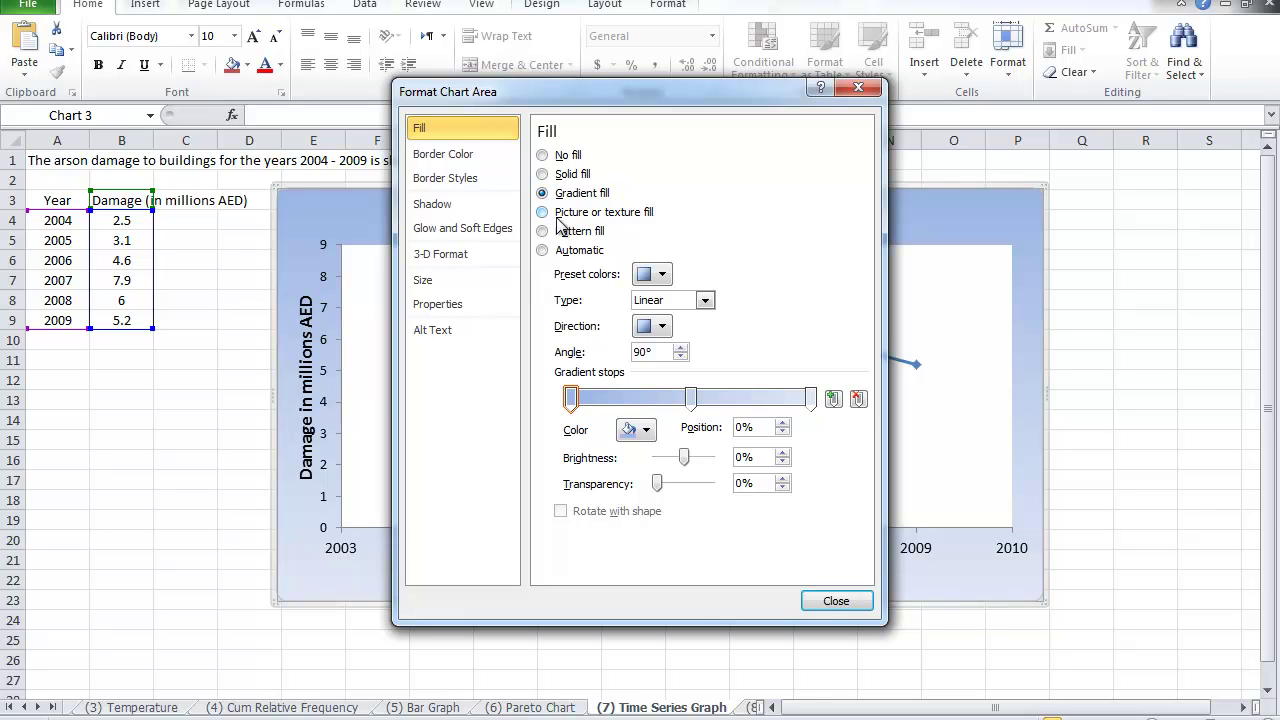
click(664, 275)
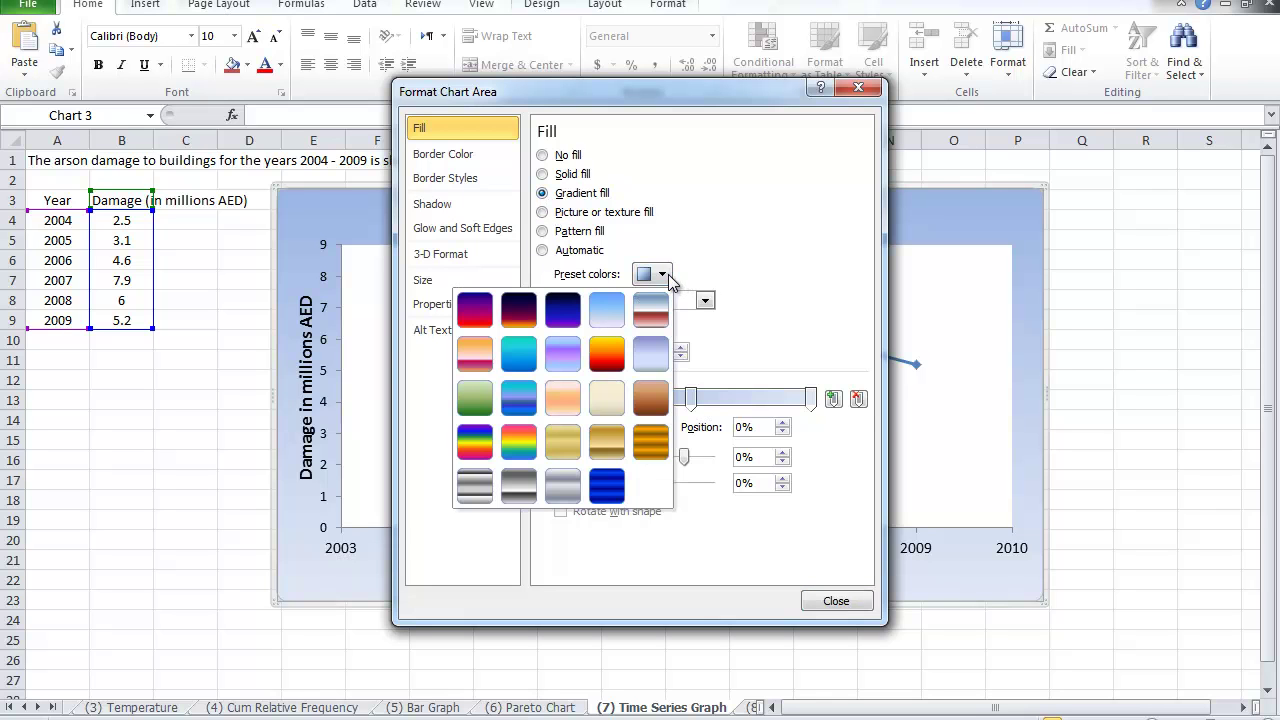
click(563, 403)
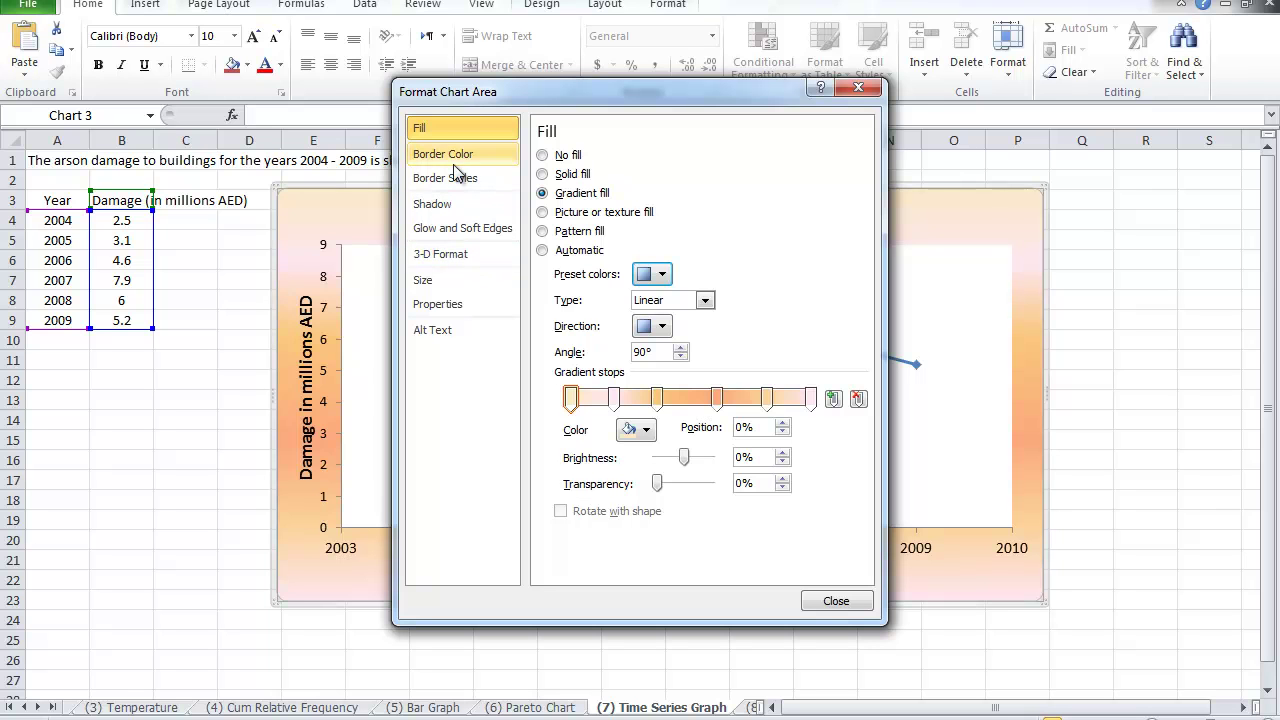
click(836, 601)
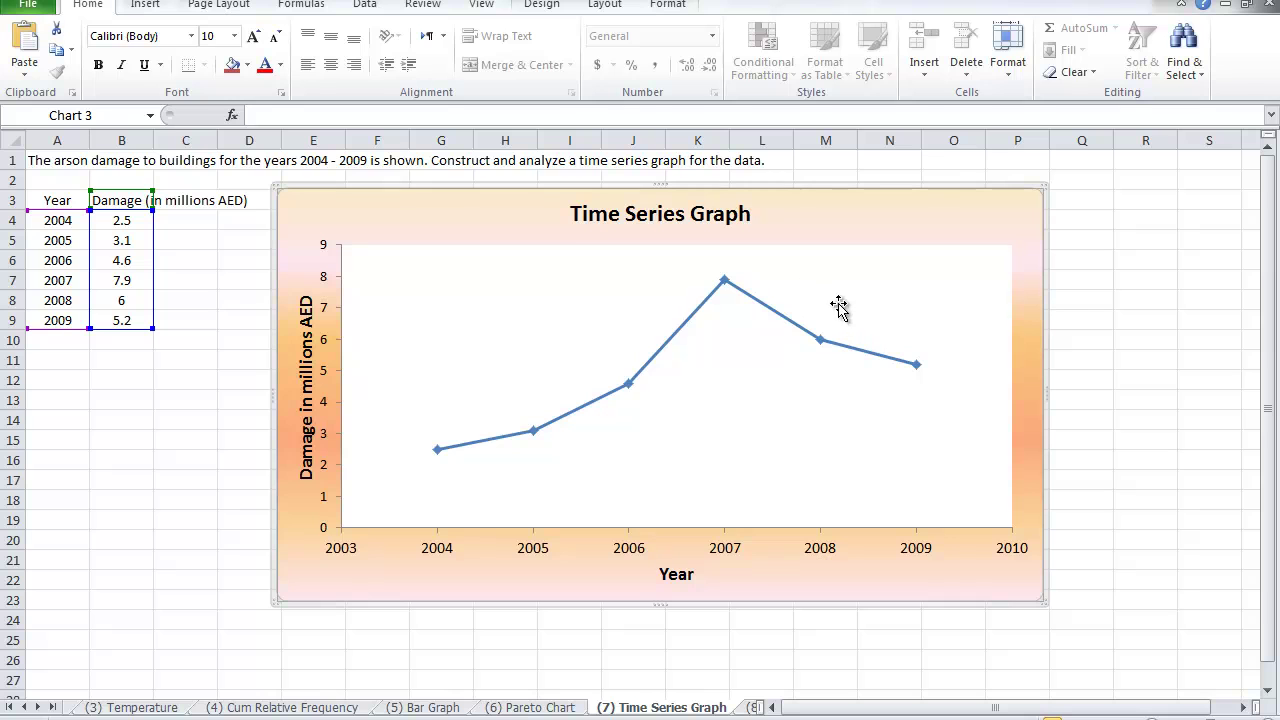